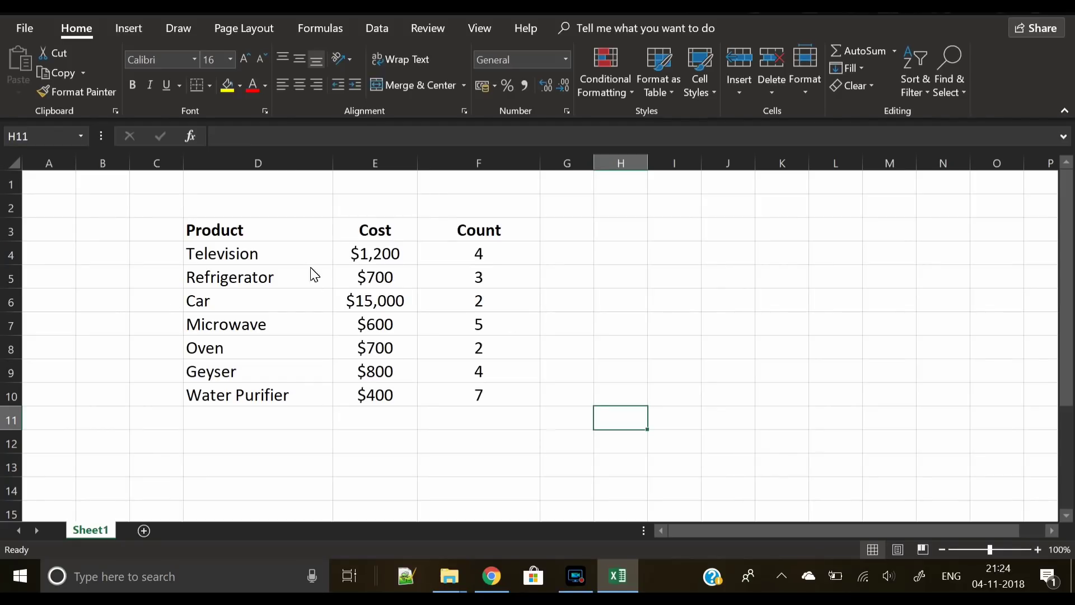
- Shrink the whole product table's font size by three steps
drag(250, 233, 478, 401)
click(264, 58)
click(264, 57)
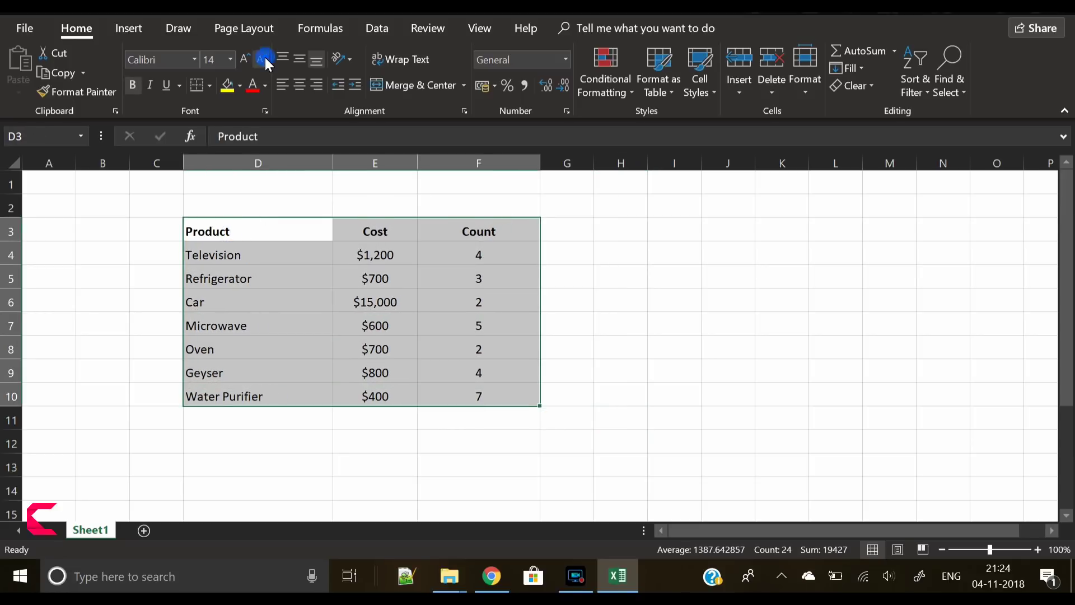
click(263, 58)
click(264, 58)
click(263, 58)
- Retype the table headers in capitals as PRODUCT, COST and COUNT
click(241, 238)
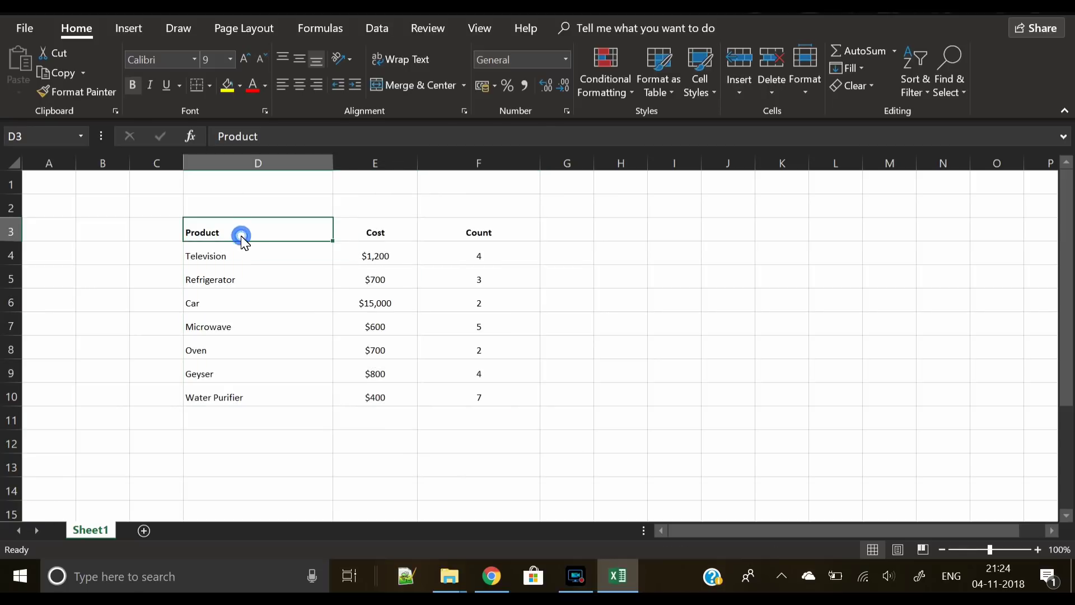
text(PRODUCT)
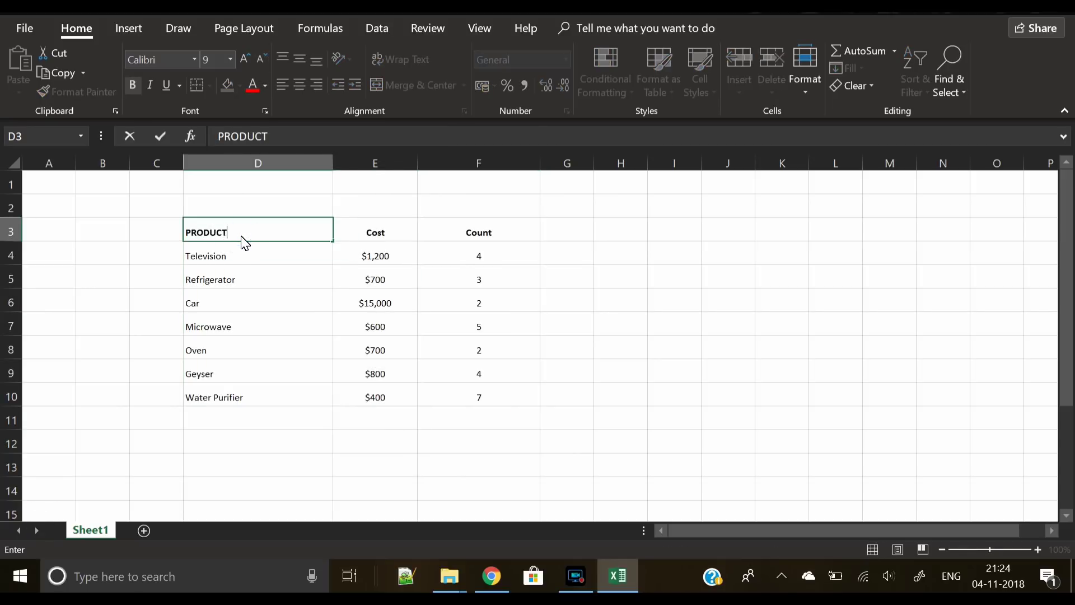
key(Tab)
text(cOST)
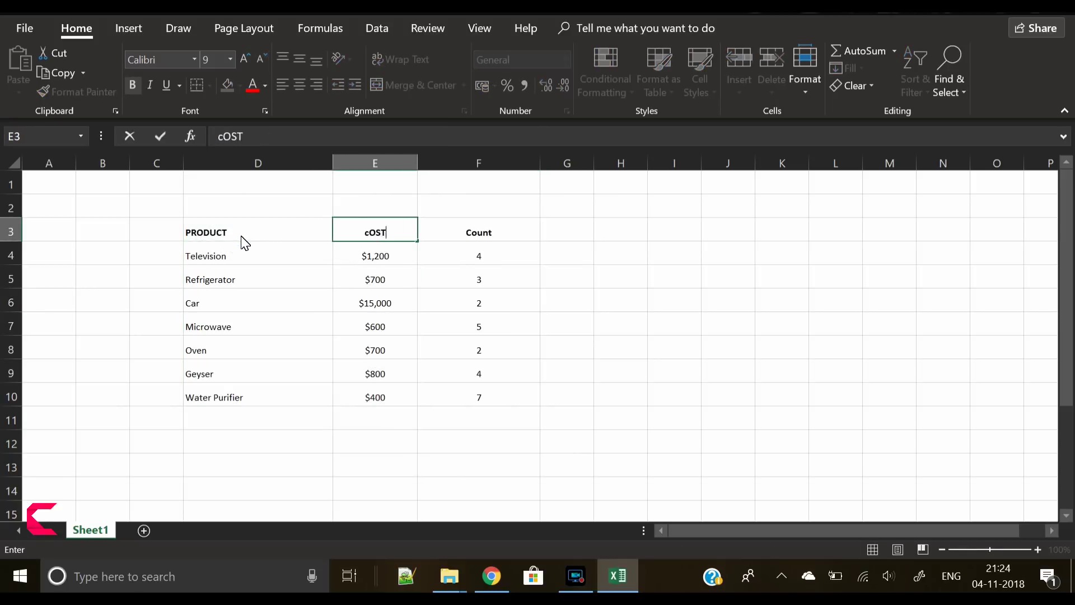
key(BackSpace)
key(BackSpace)
key(BackSpace)
key(BackSpace)
text(COST)
key(Tab)
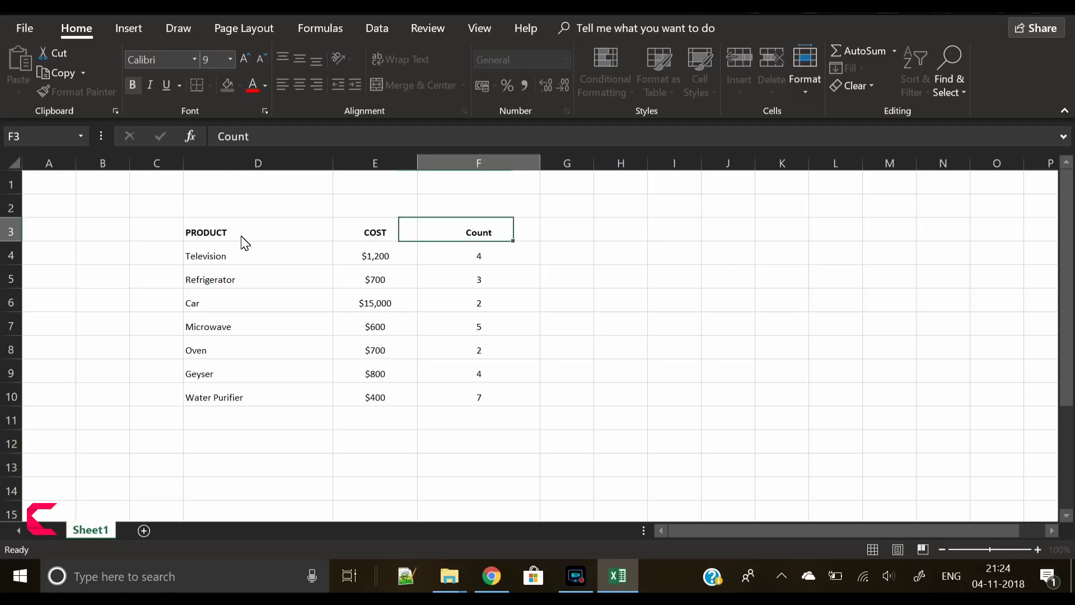
text(COUNT)
key(Return)
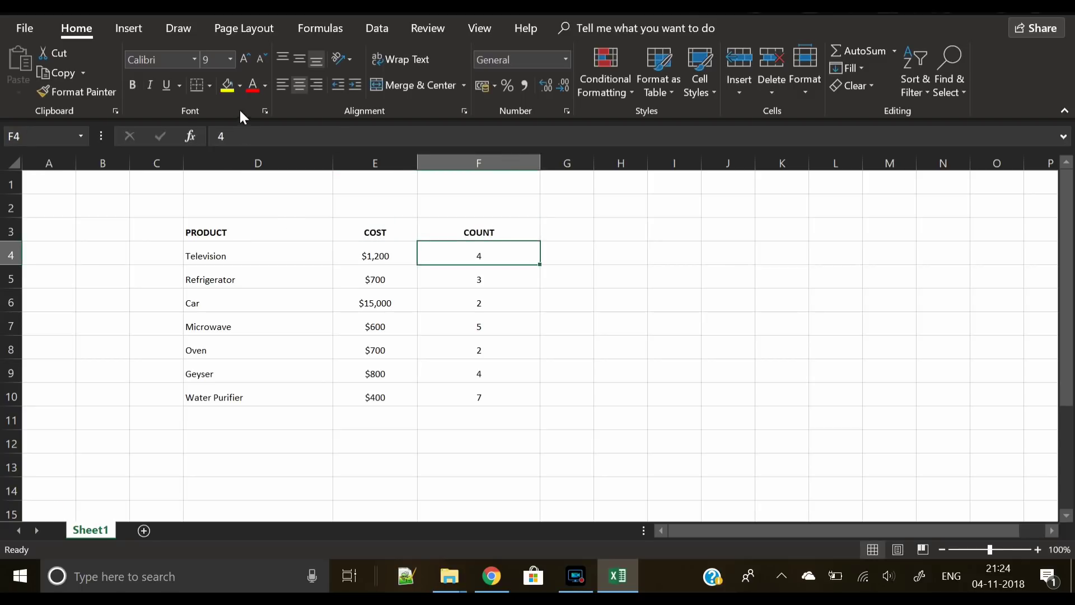
- Set the table in Open Sans, with the item rows one size smaller than the headers
drag(240, 232, 473, 409)
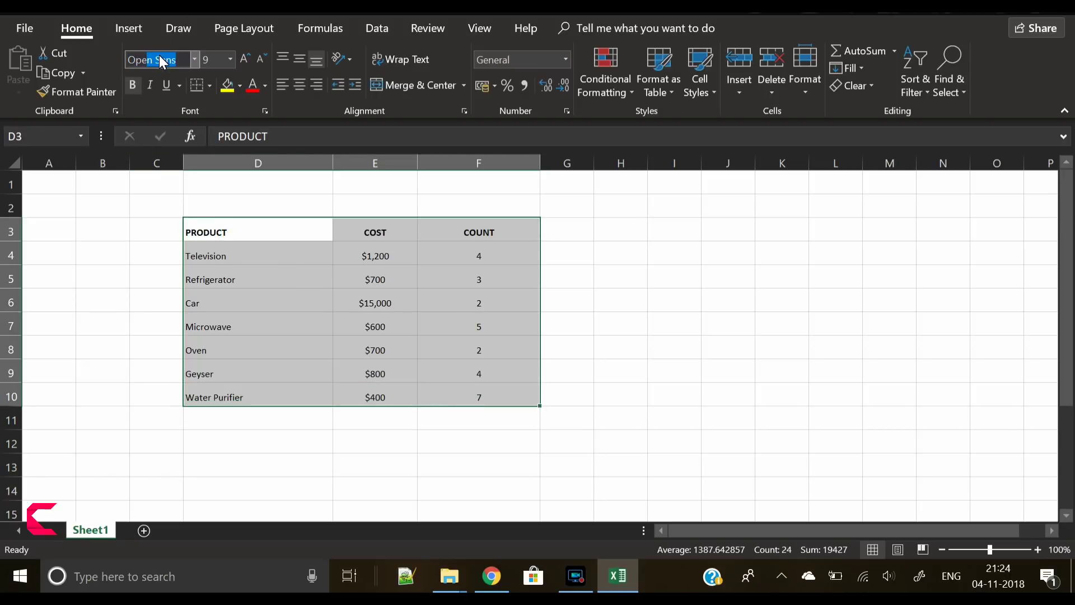
key(Return)
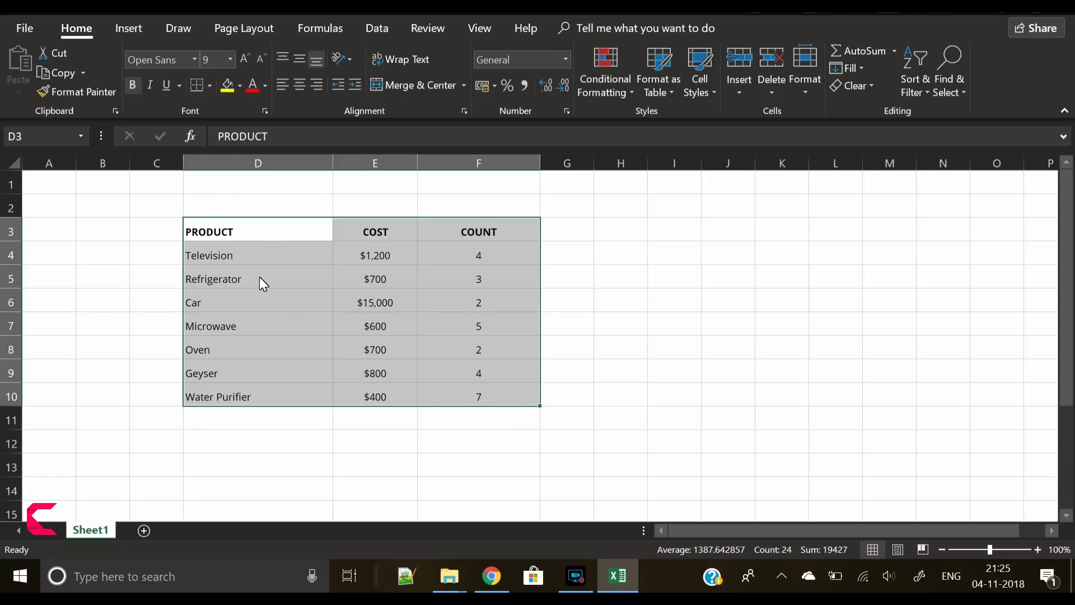
click(244, 58)
click(355, 374)
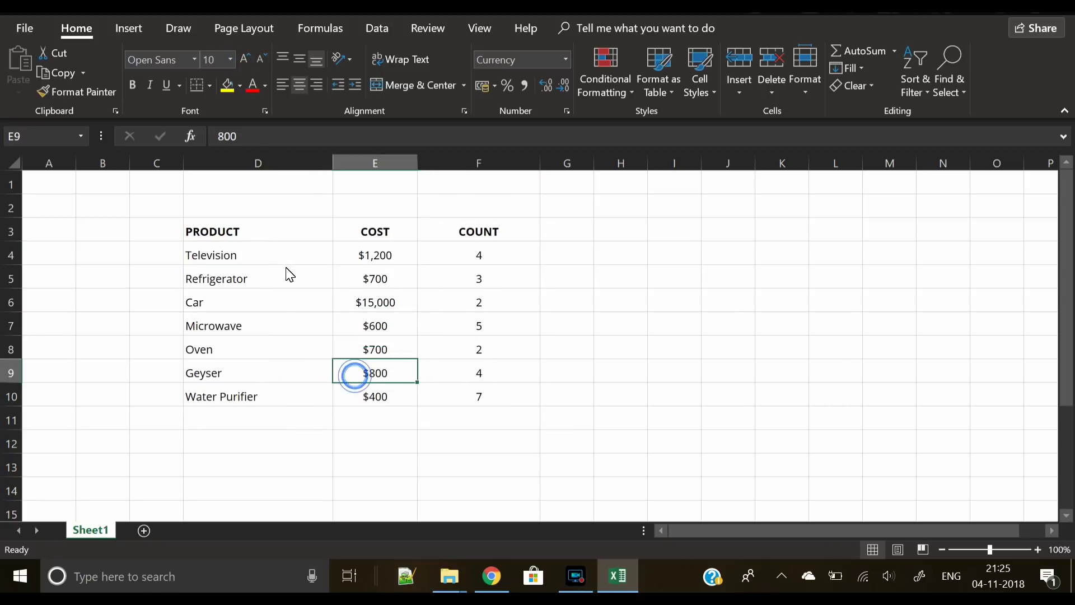
drag(277, 256, 450, 393)
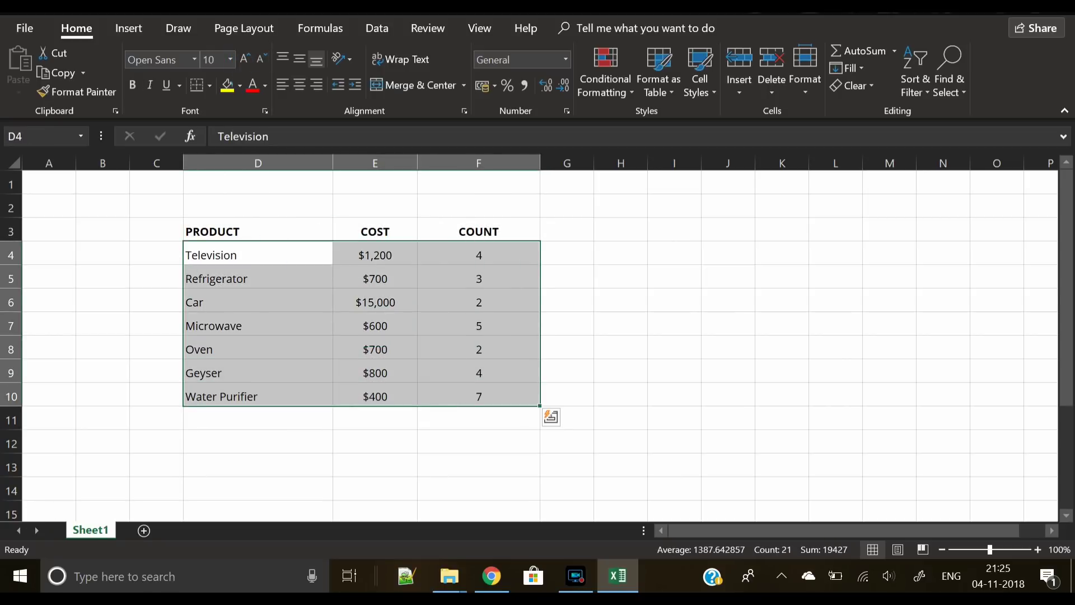
click(258, 60)
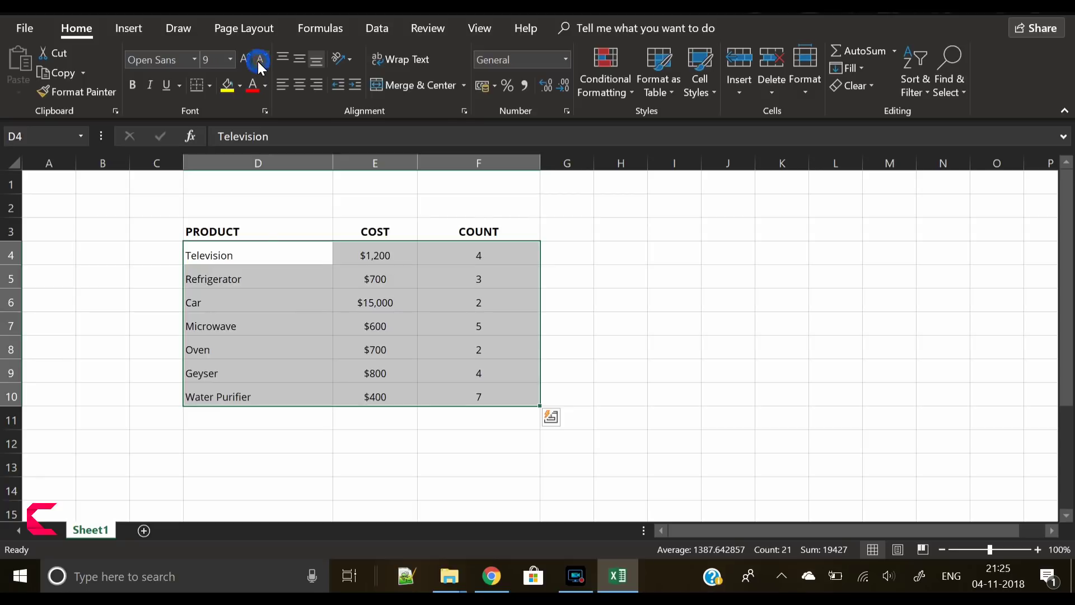
click(179, 60)
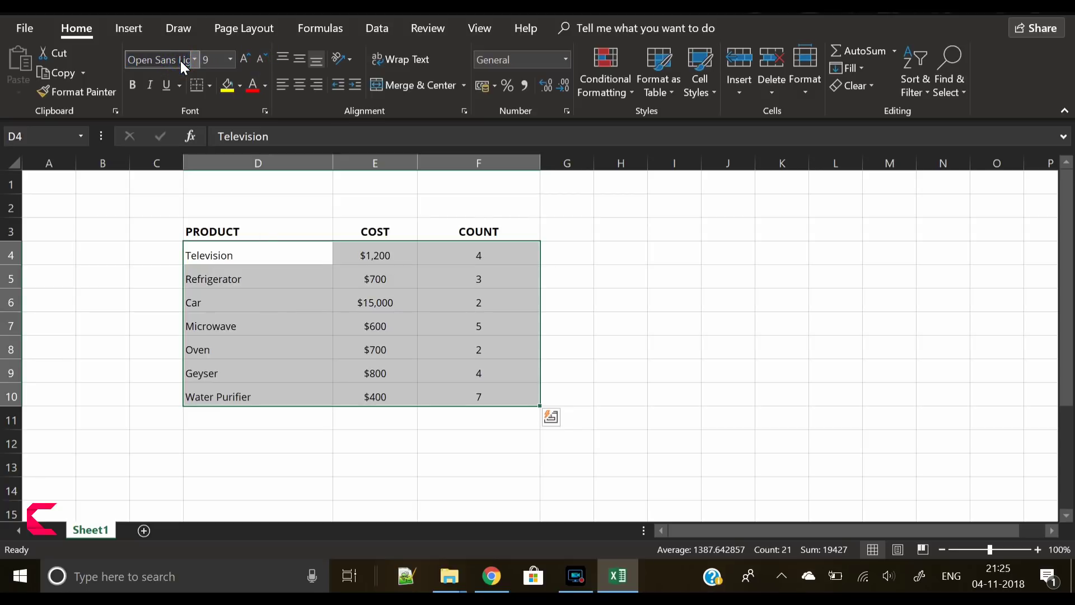
- Fill the PRODUCT, COST, COUNT header row with a dark navy custom colour
click(586, 275)
drag(280, 234, 455, 228)
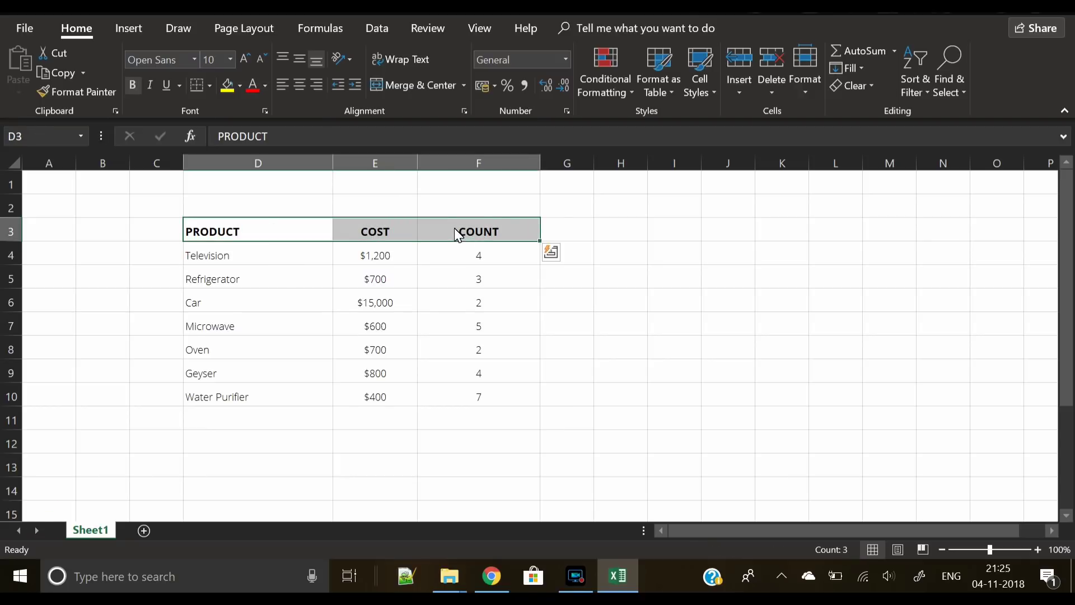
click(240, 84)
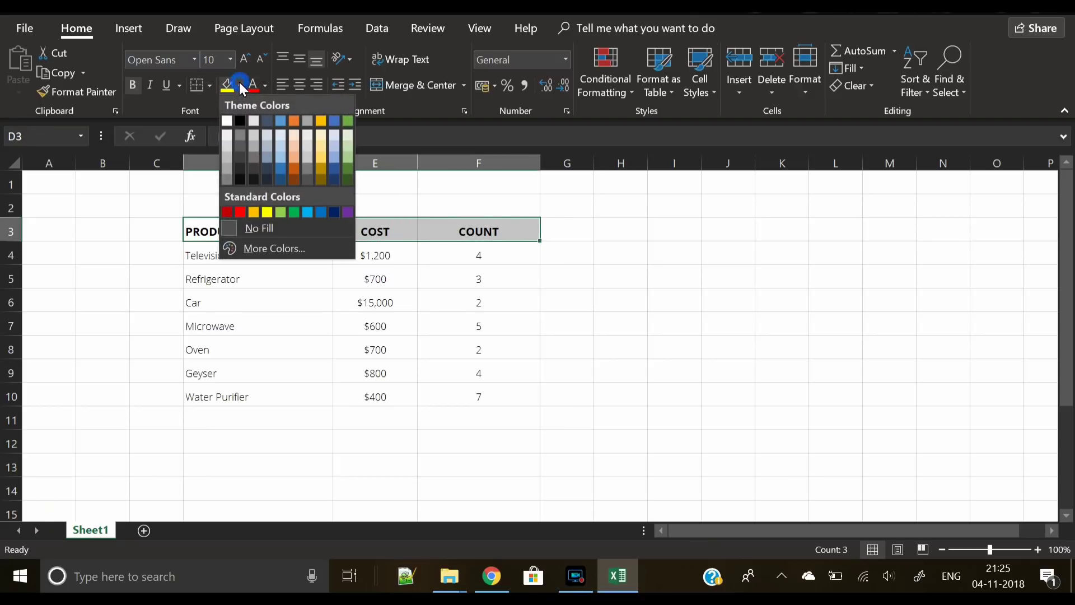
click(270, 248)
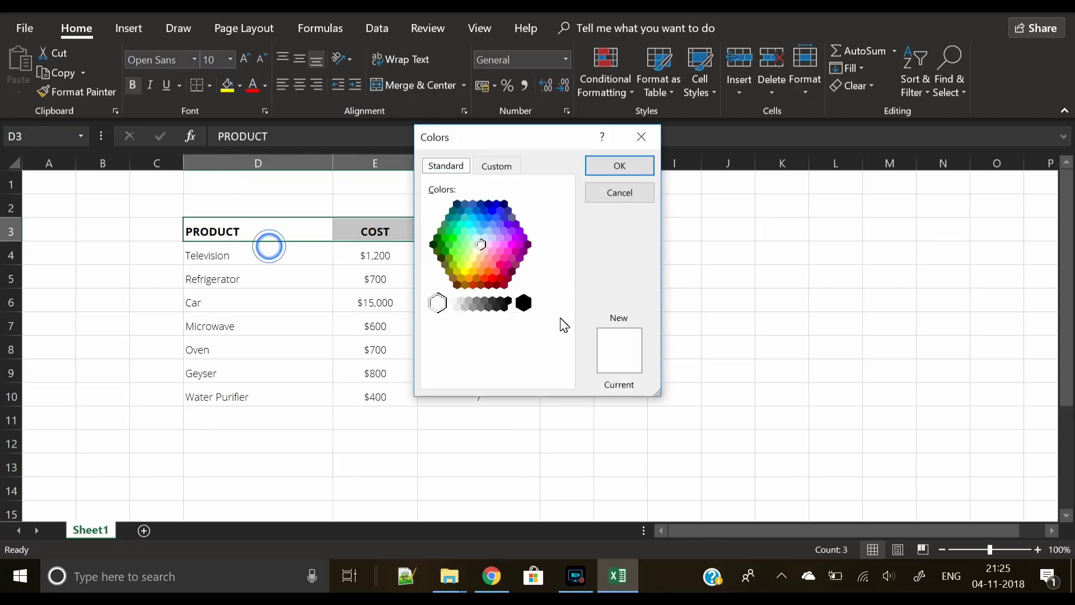
click(489, 204)
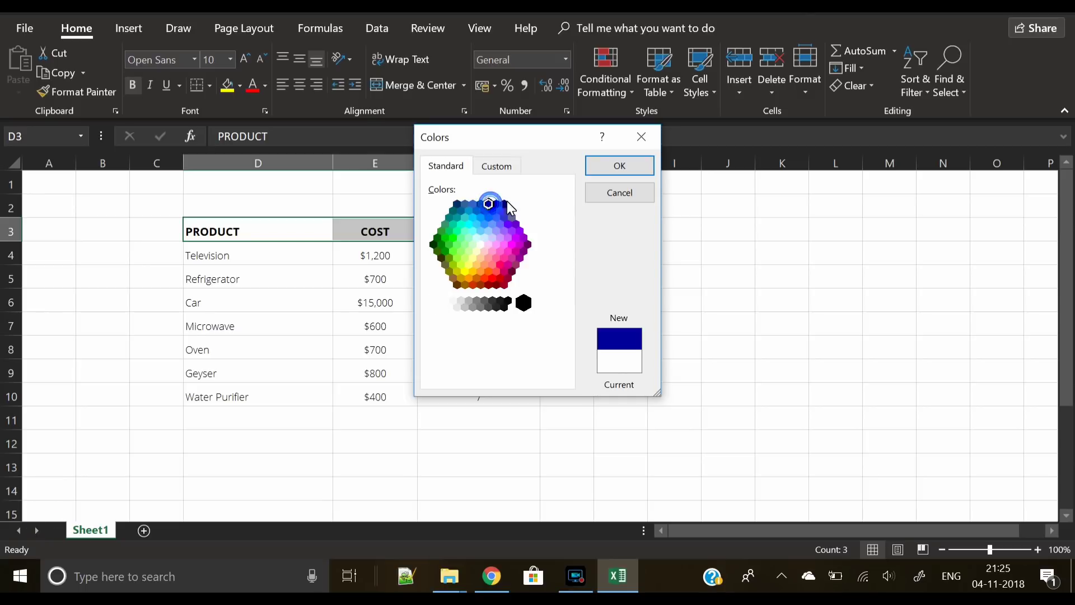
click(504, 204)
click(479, 207)
click(489, 205)
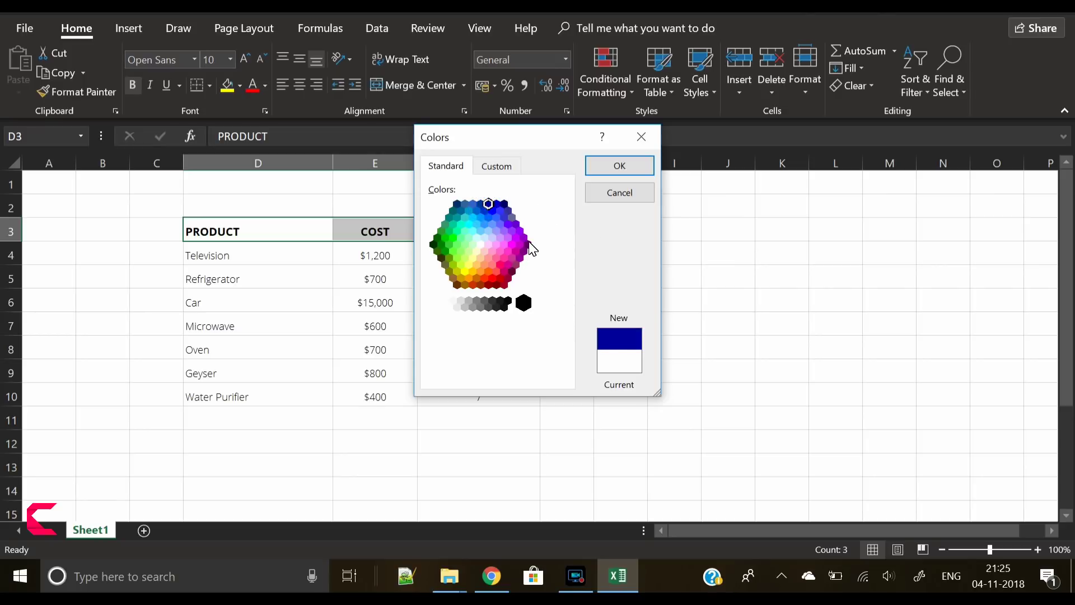
click(505, 204)
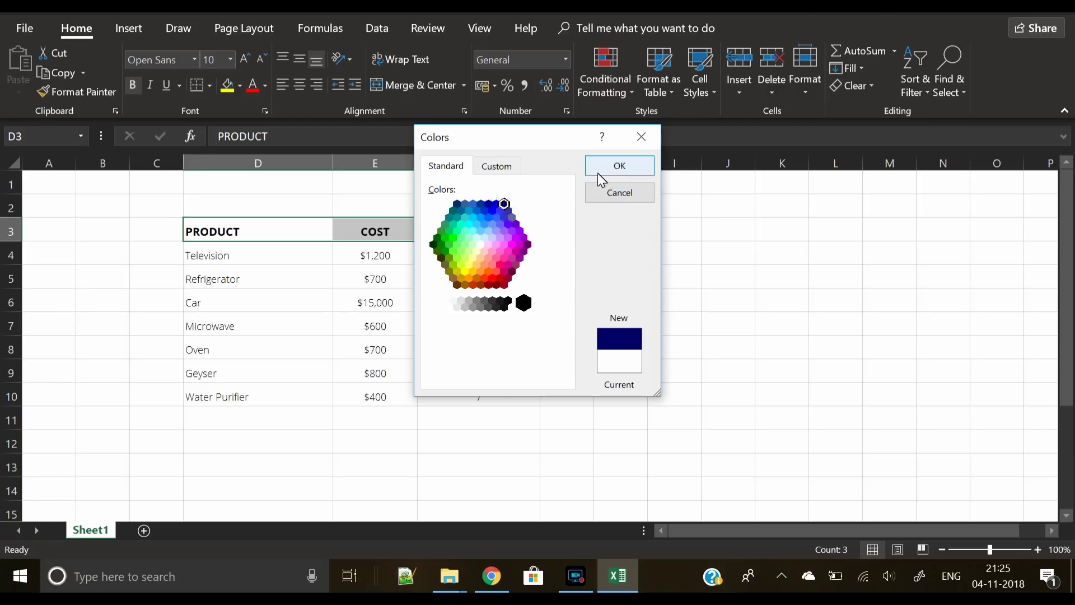
click(630, 166)
- Make the header text white and vertically centred
click(266, 85)
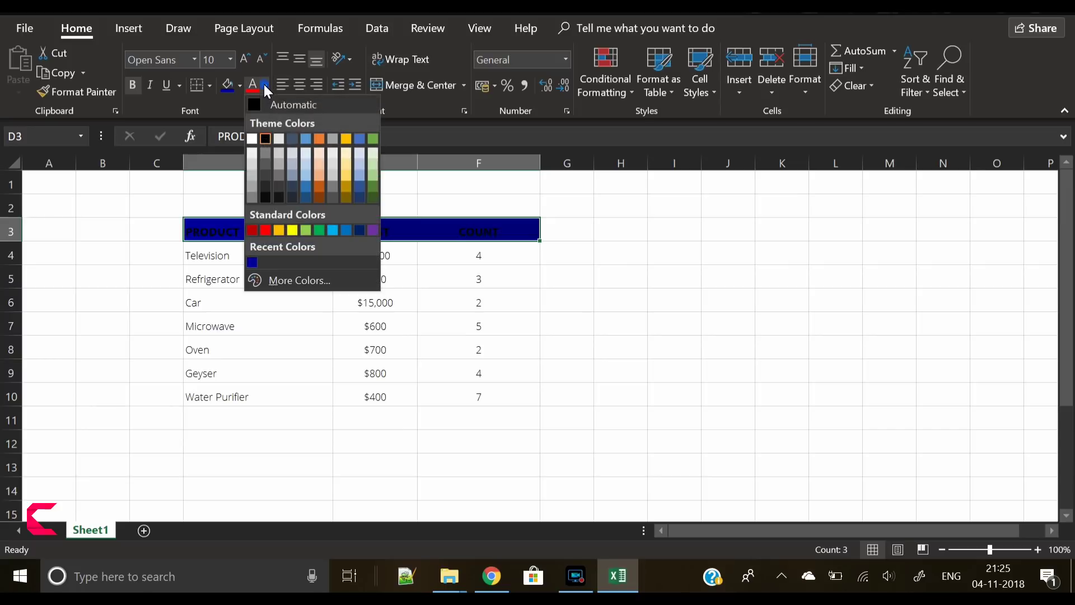
click(252, 140)
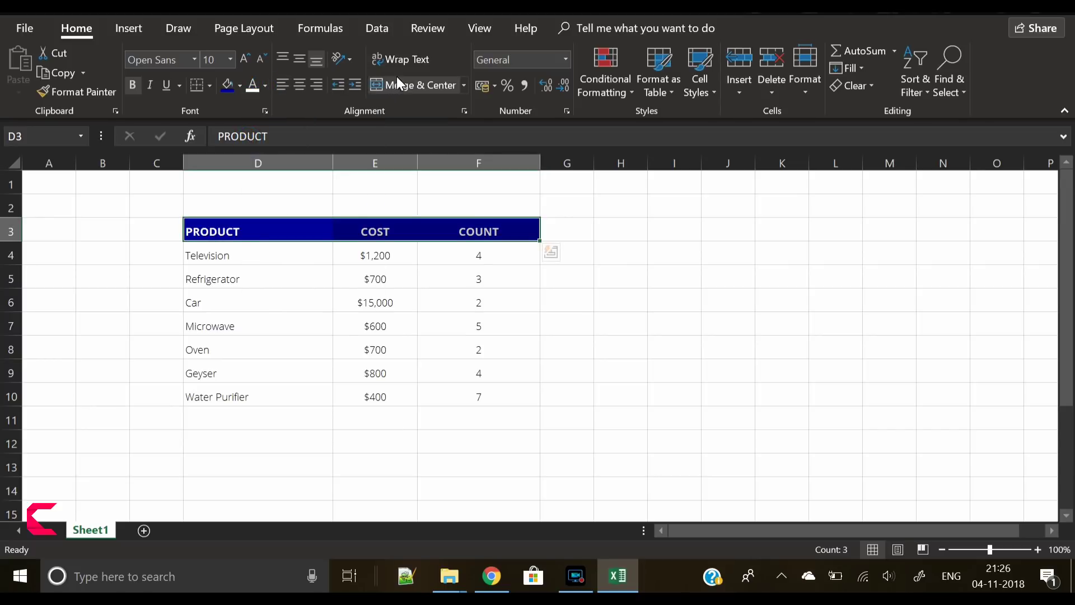
click(300, 64)
click(640, 475)
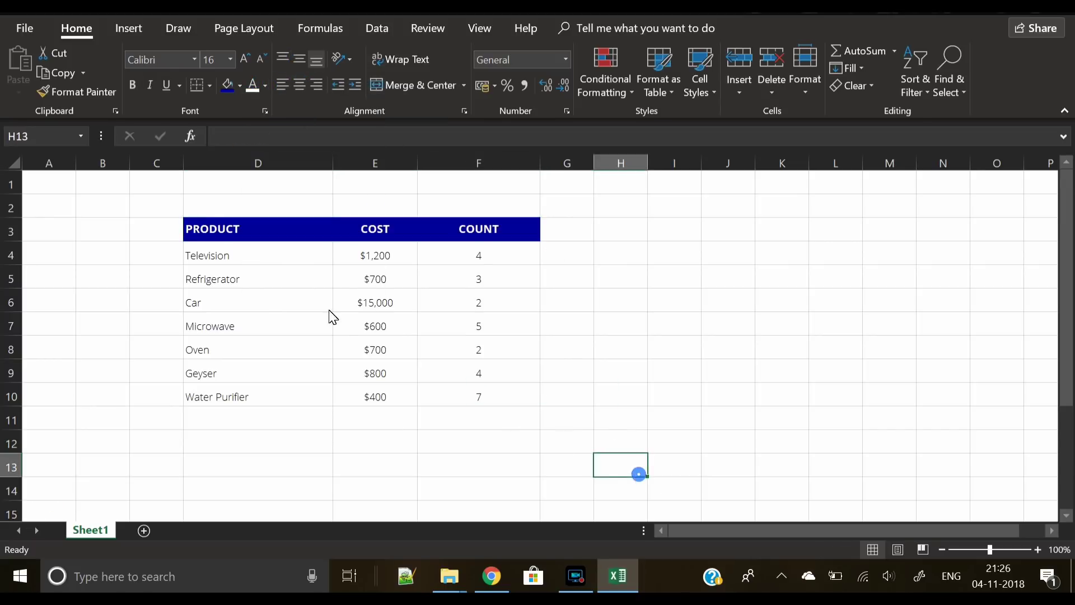
- Vertically centre the text in all the item rows
drag(269, 263, 470, 401)
click(304, 58)
click(622, 348)
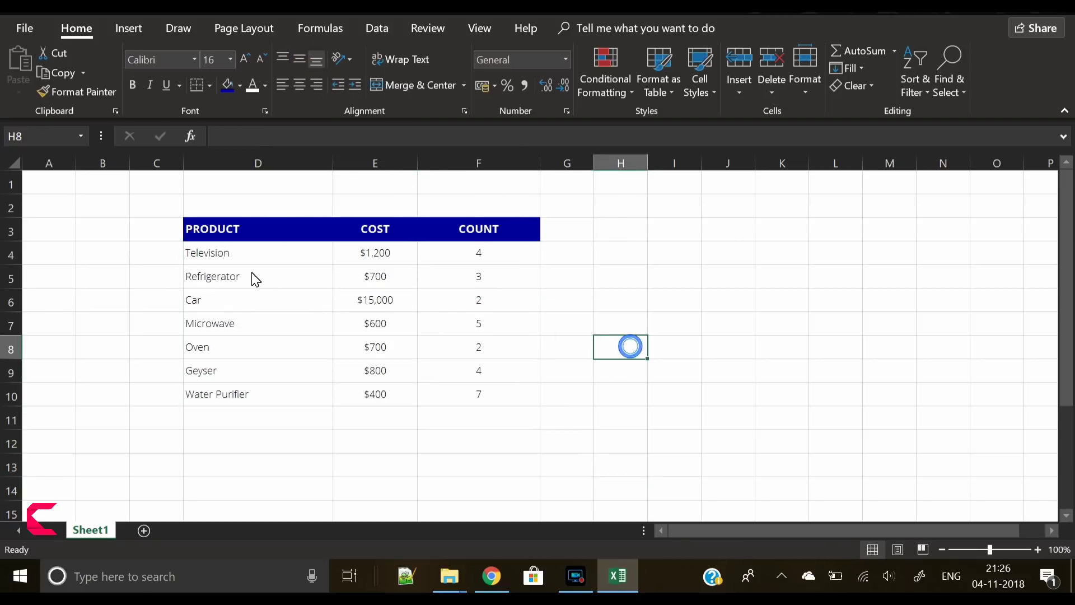
- Try light grey, then the recent navy, as the fill for product names D4:D10
drag(253, 257, 259, 408)
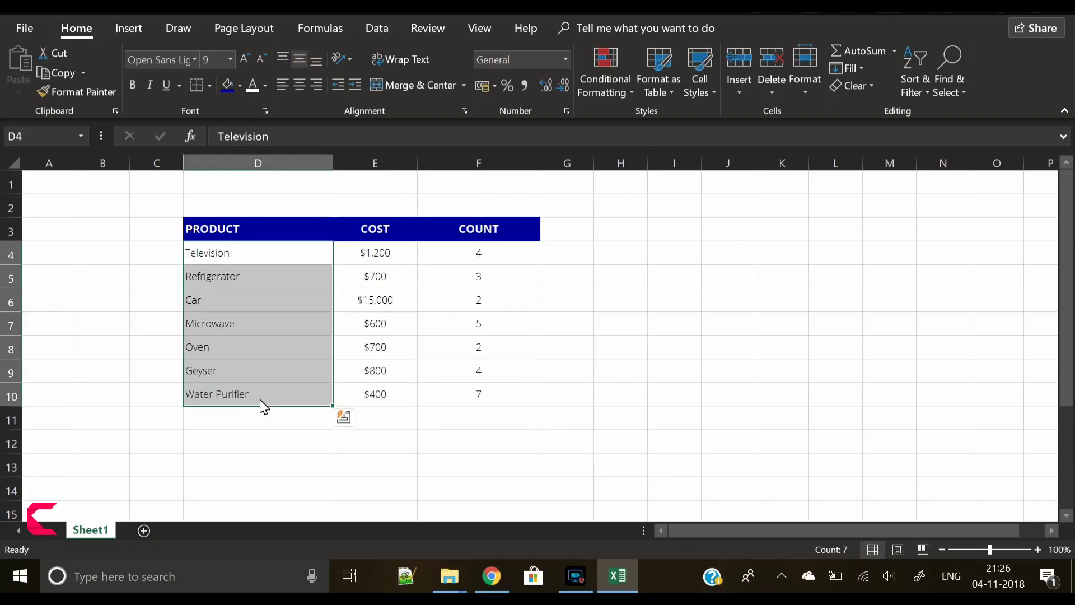
click(239, 88)
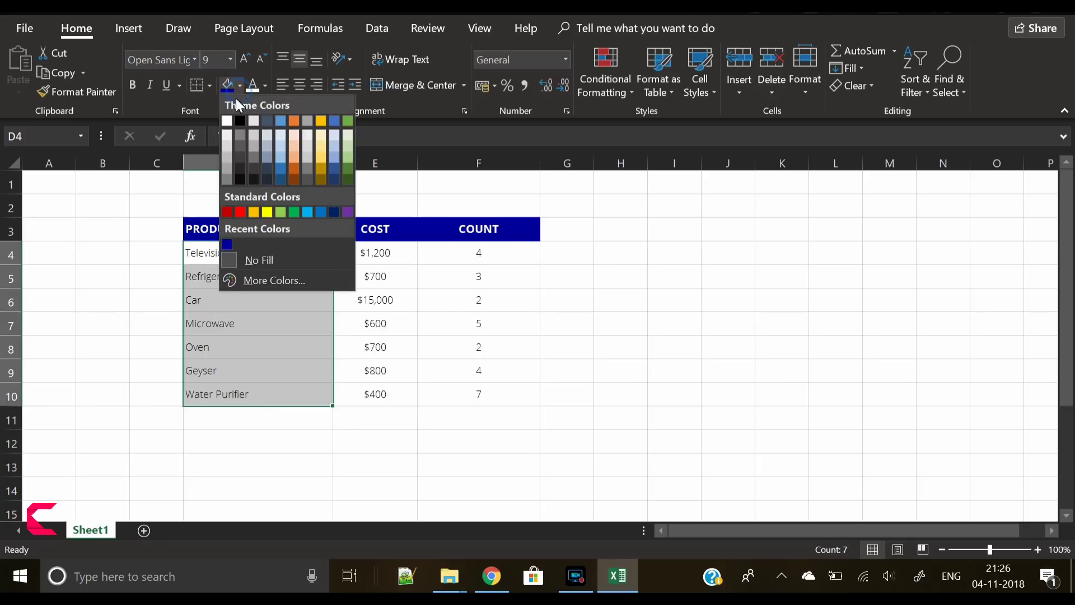
click(224, 139)
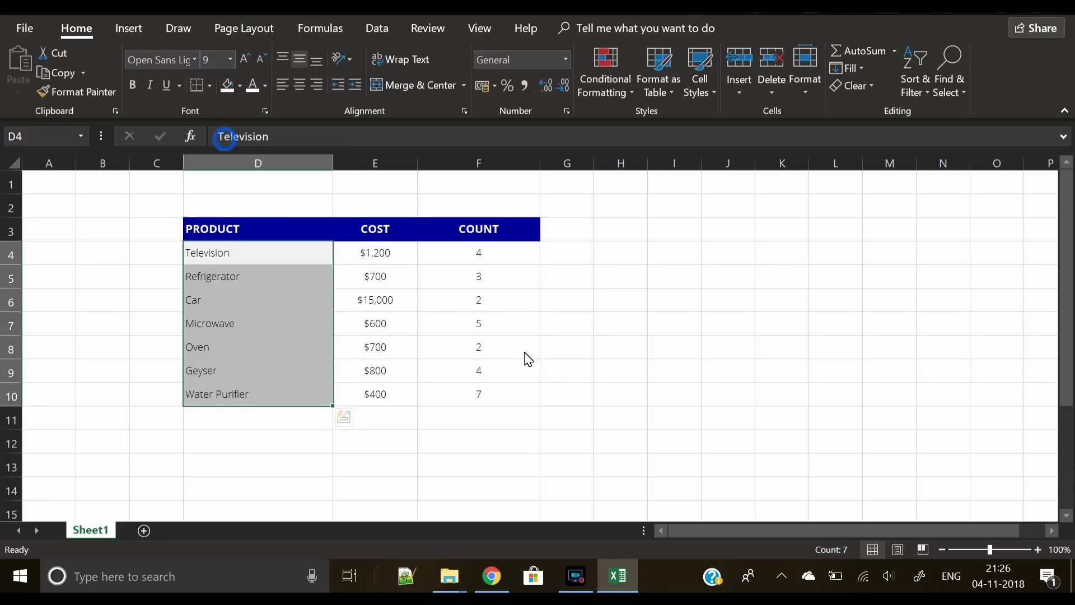
click(241, 88)
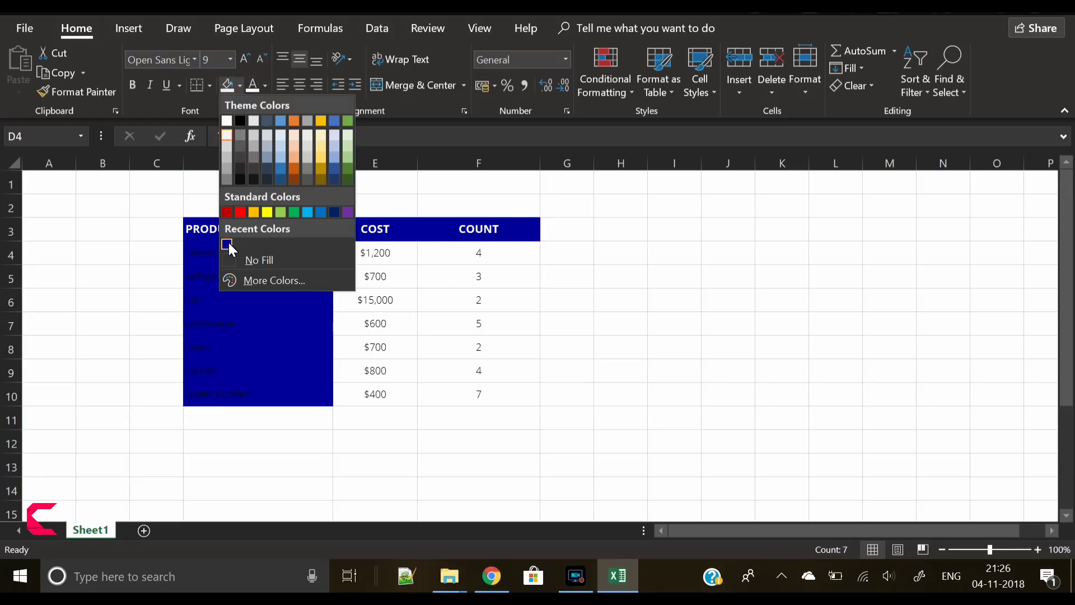
click(249, 280)
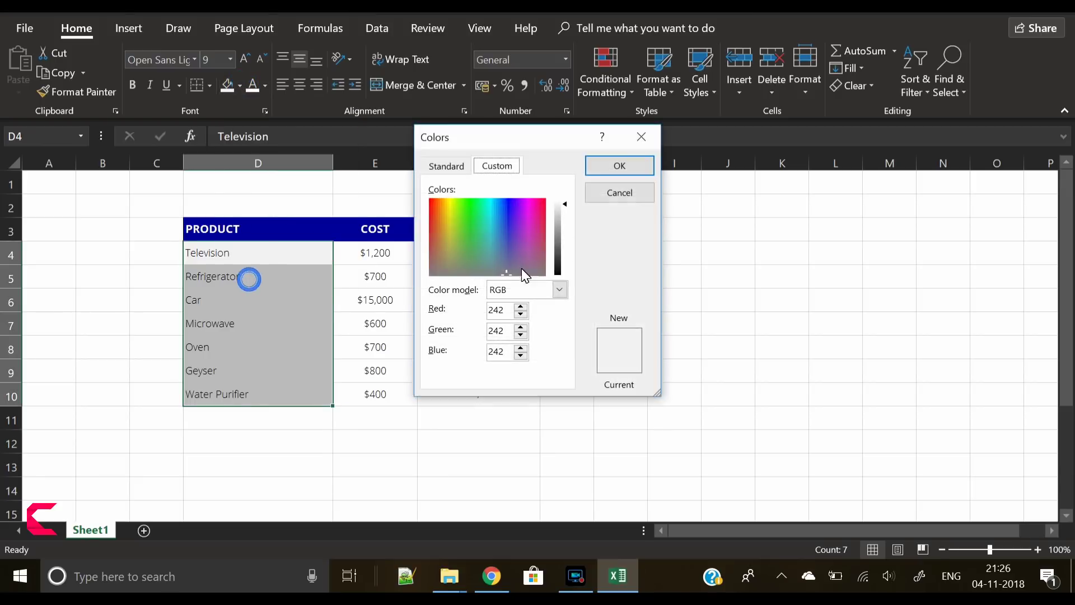
click(444, 166)
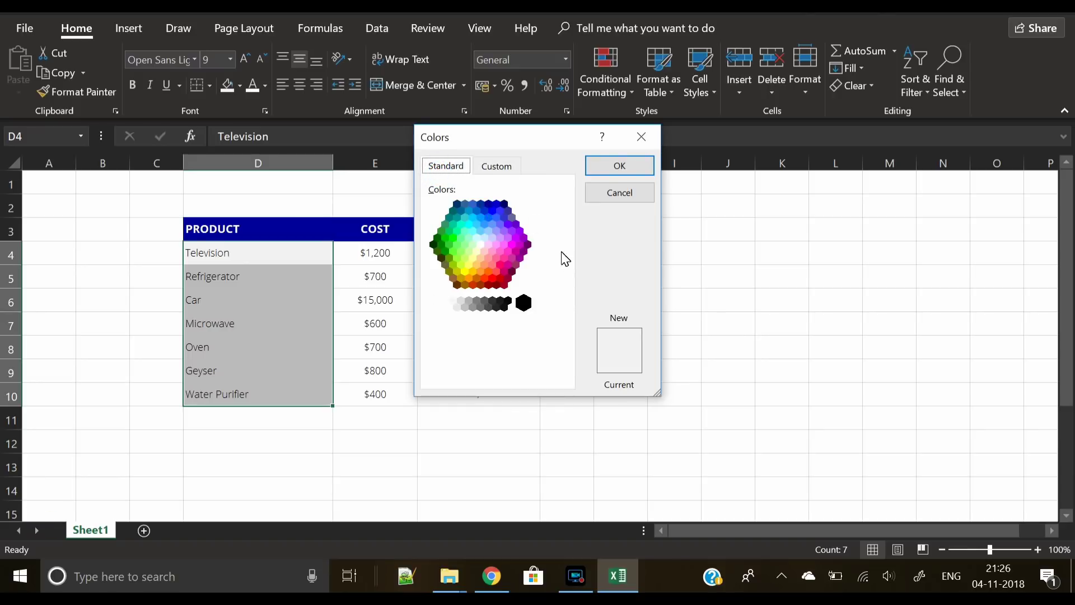
click(609, 190)
click(239, 85)
click(227, 244)
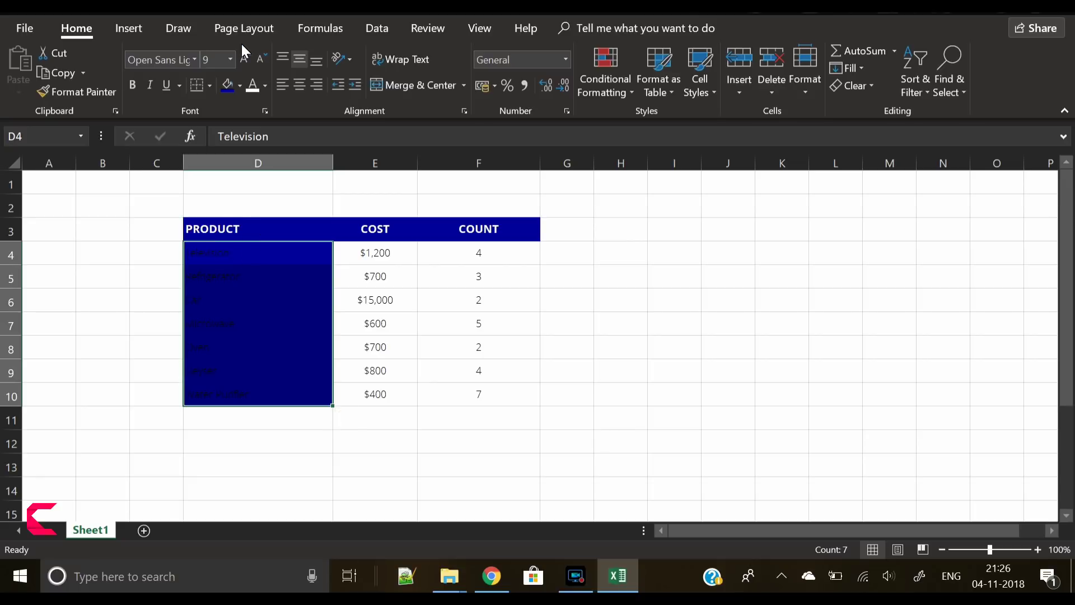
- Fill the product names with a slightly brighter custom blue and make their text white
click(240, 86)
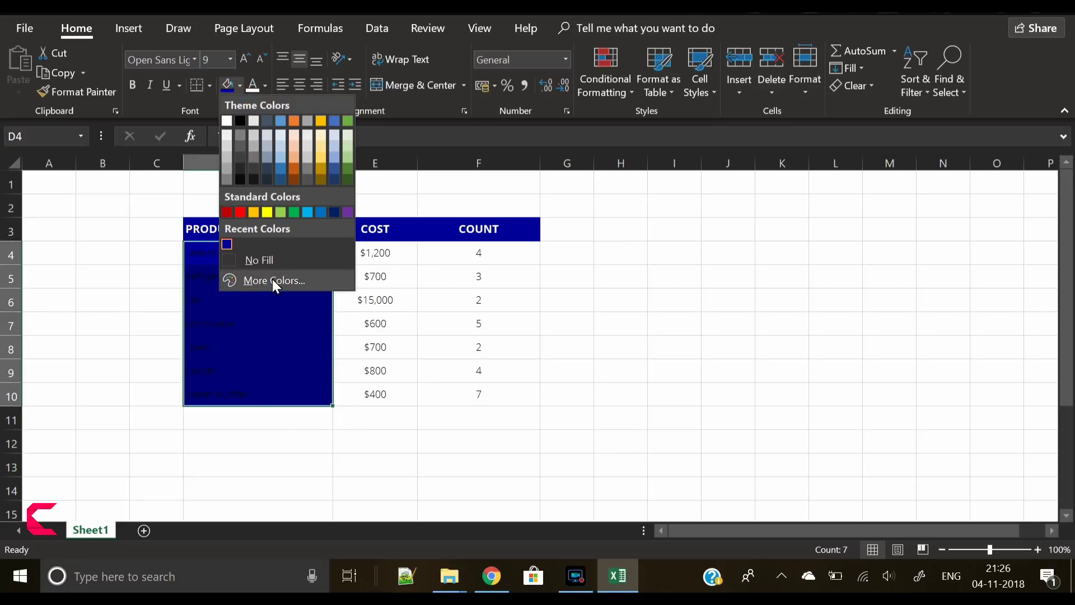
click(272, 279)
click(495, 166)
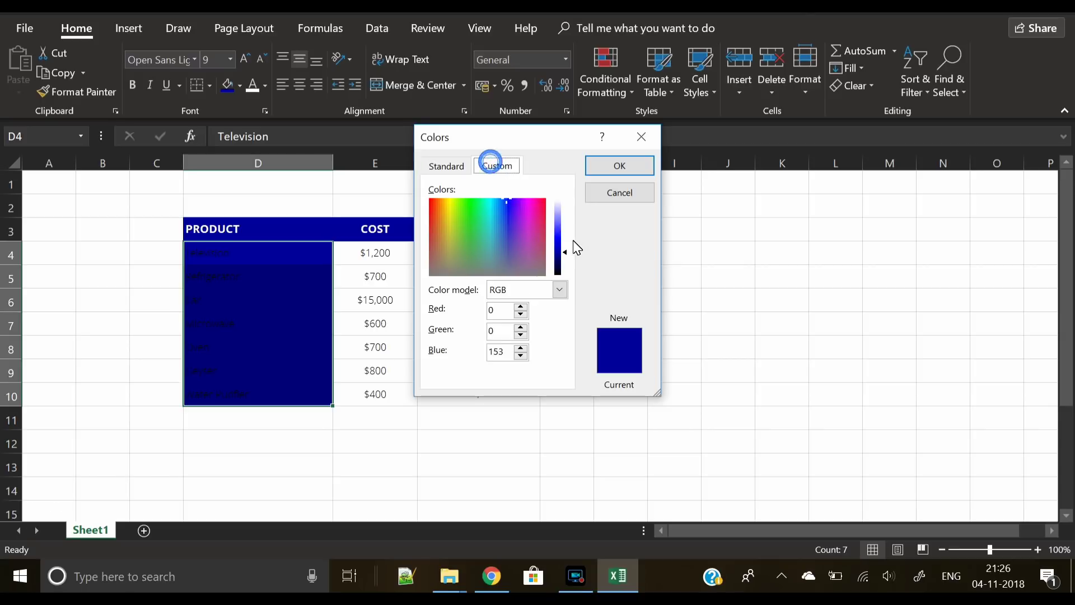
click(566, 245)
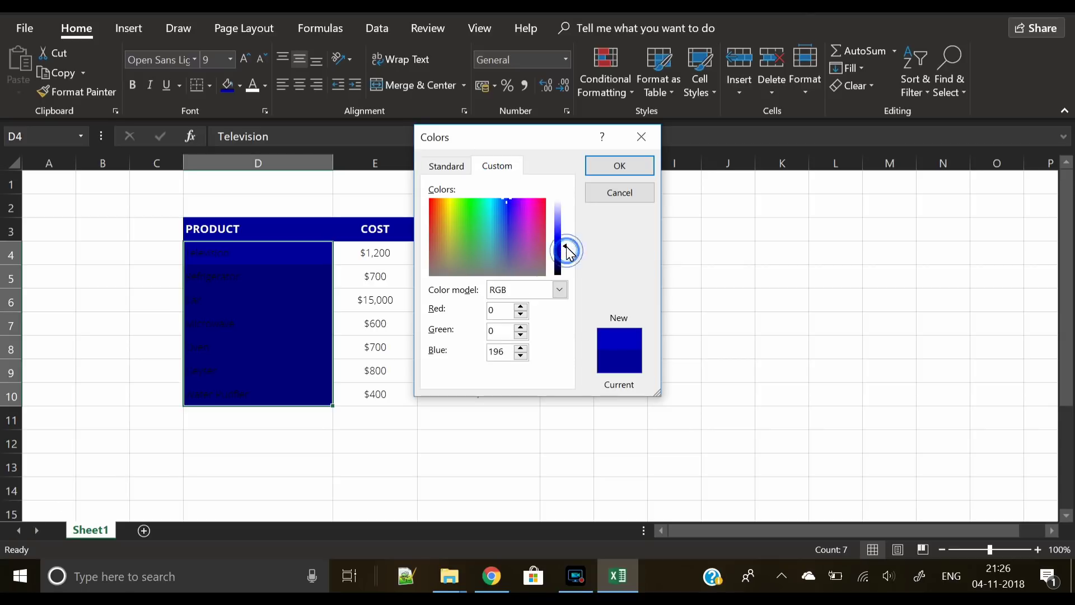
click(607, 169)
click(596, 371)
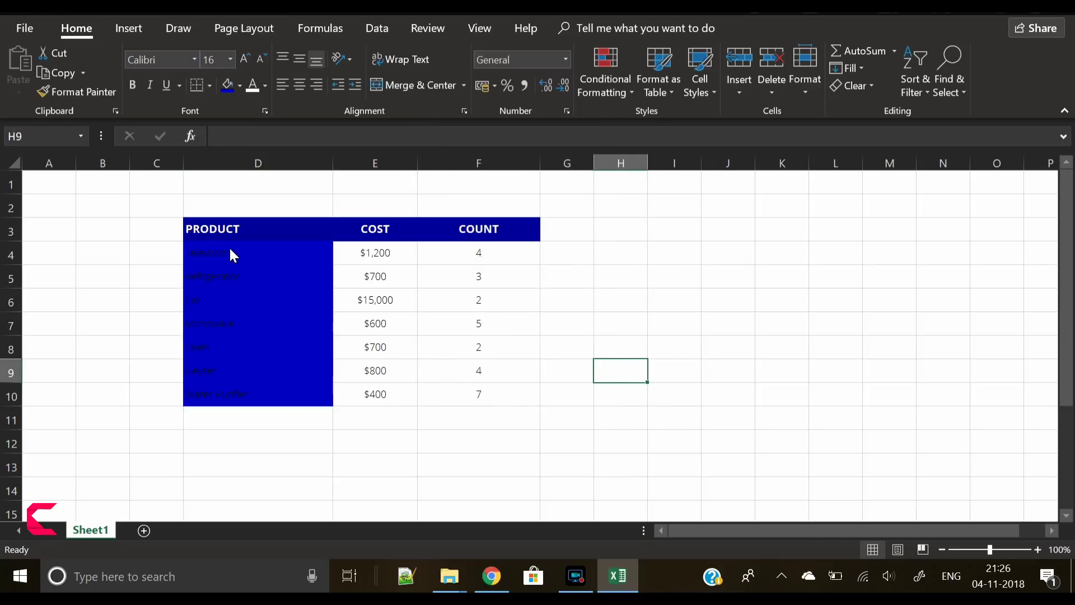
drag(227, 247, 234, 389)
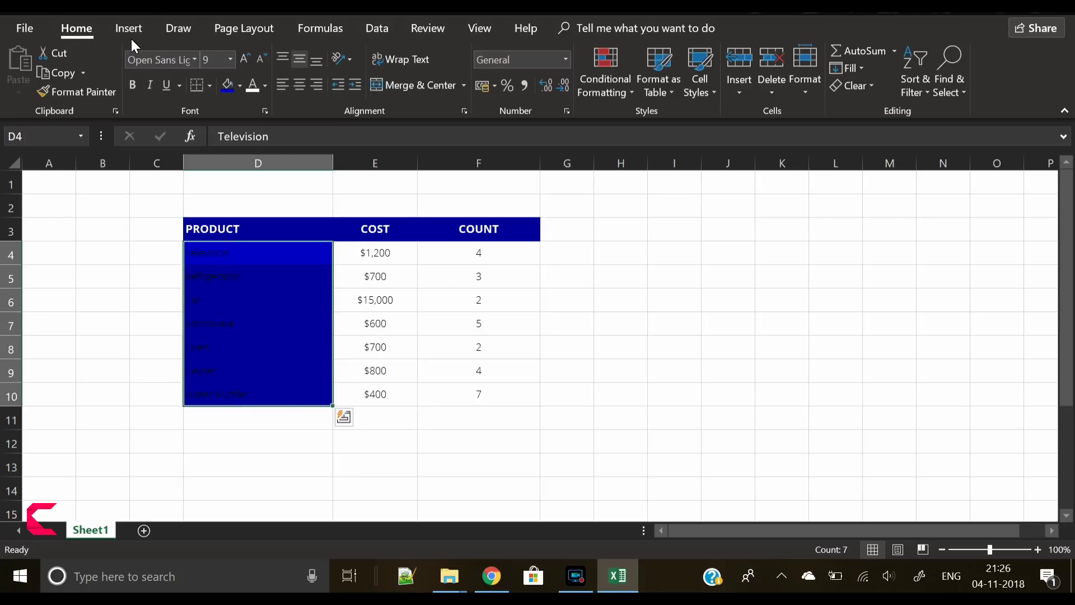
click(255, 86)
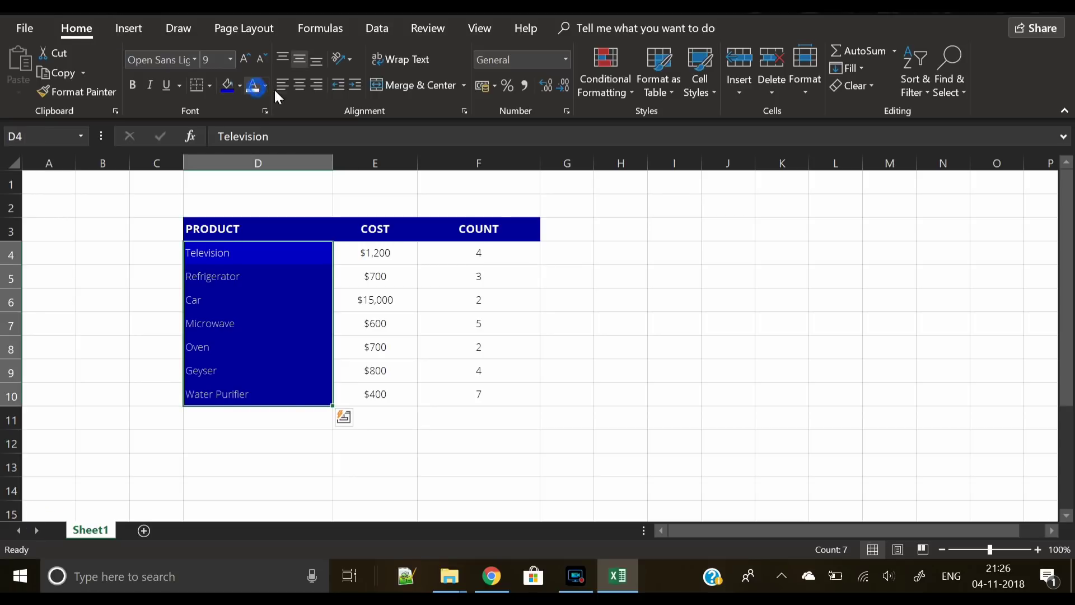
click(584, 361)
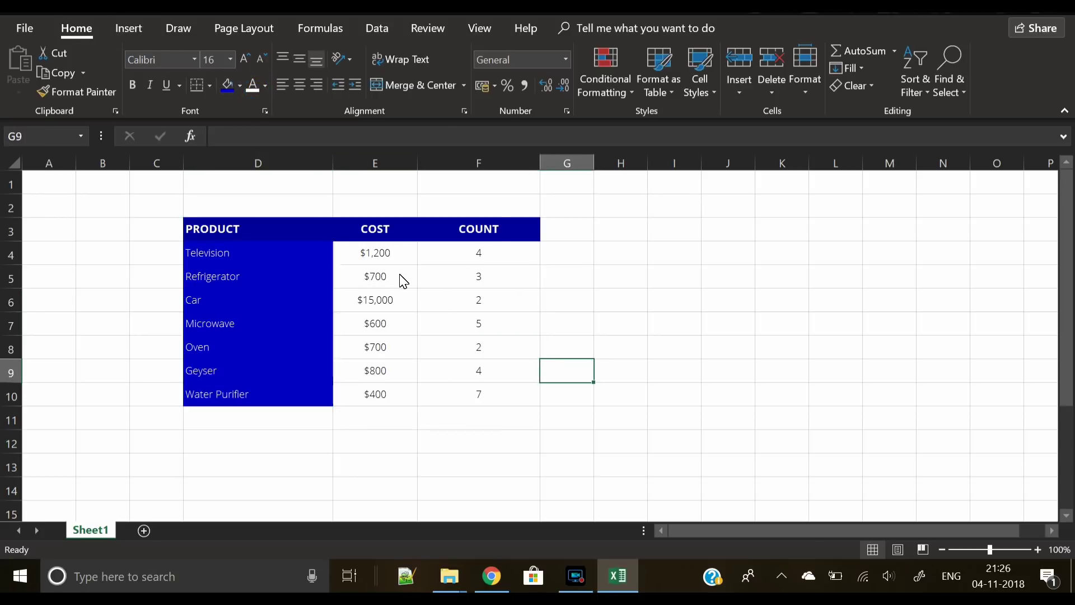
- Fill the cost and count values E4:F10 with custom blue at Blue 250, with white text
drag(386, 255, 476, 390)
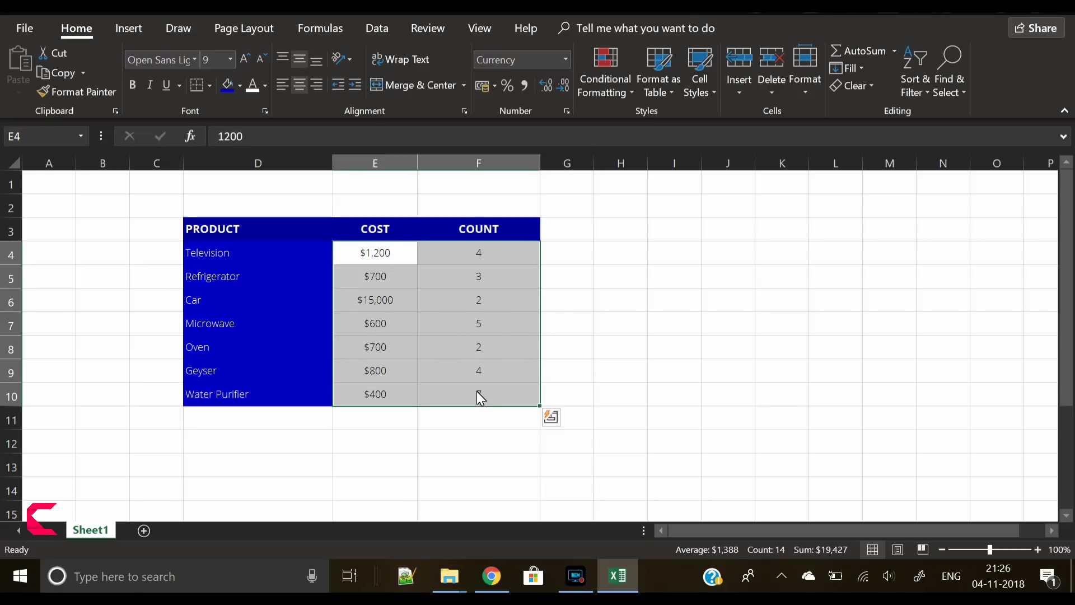
click(240, 86)
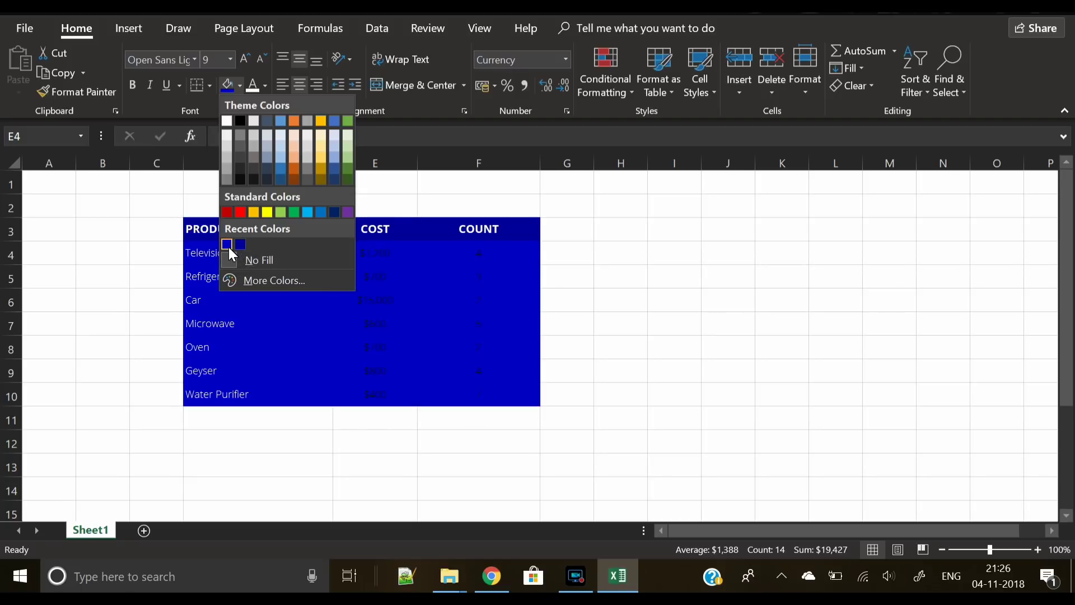
click(227, 245)
click(239, 85)
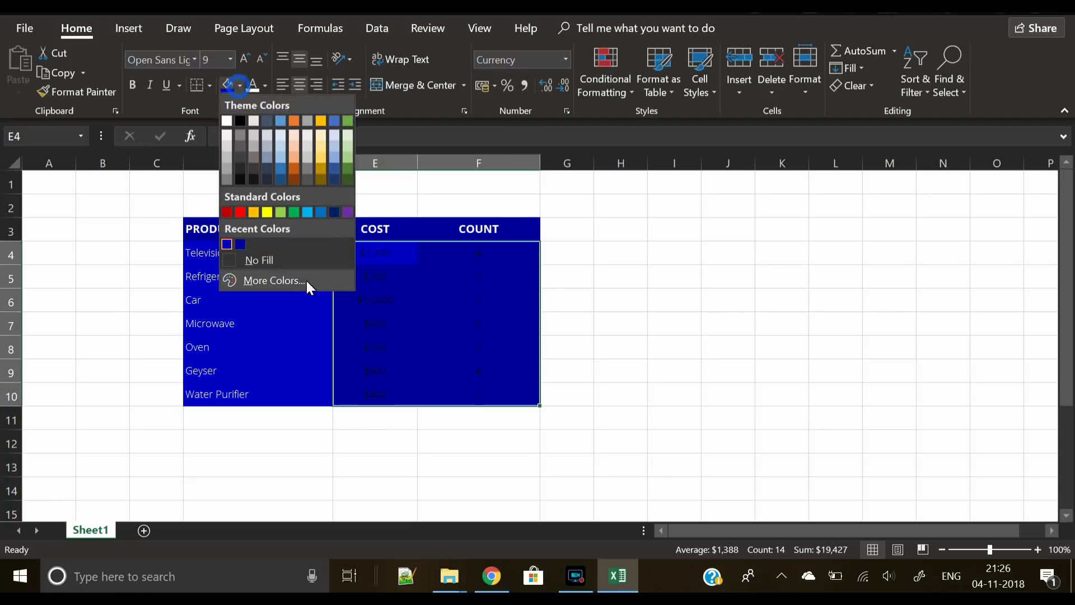
click(285, 280)
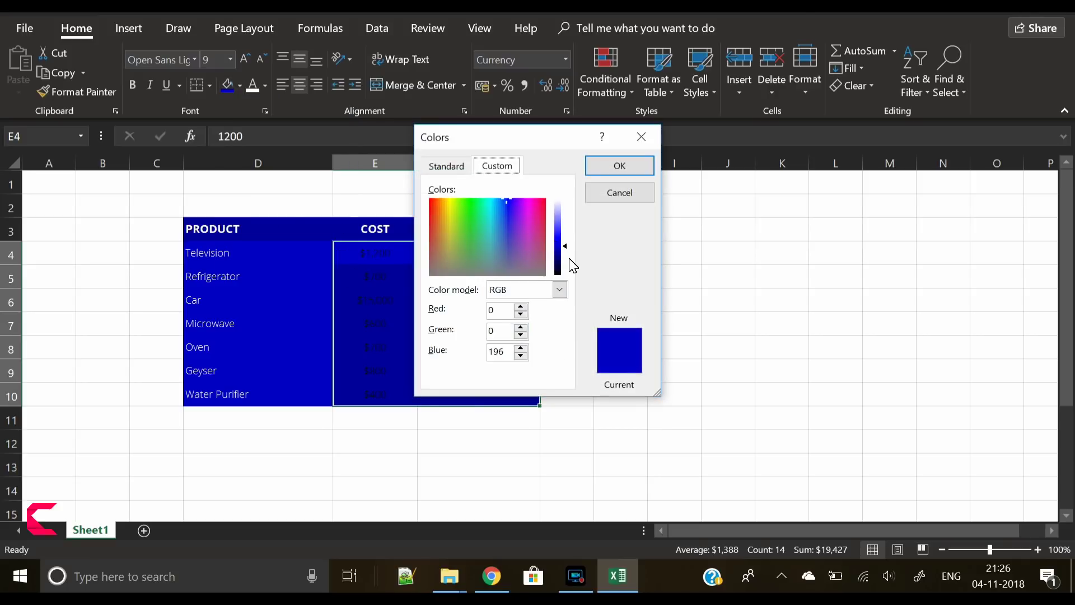
drag(566, 245, 566, 238)
click(616, 167)
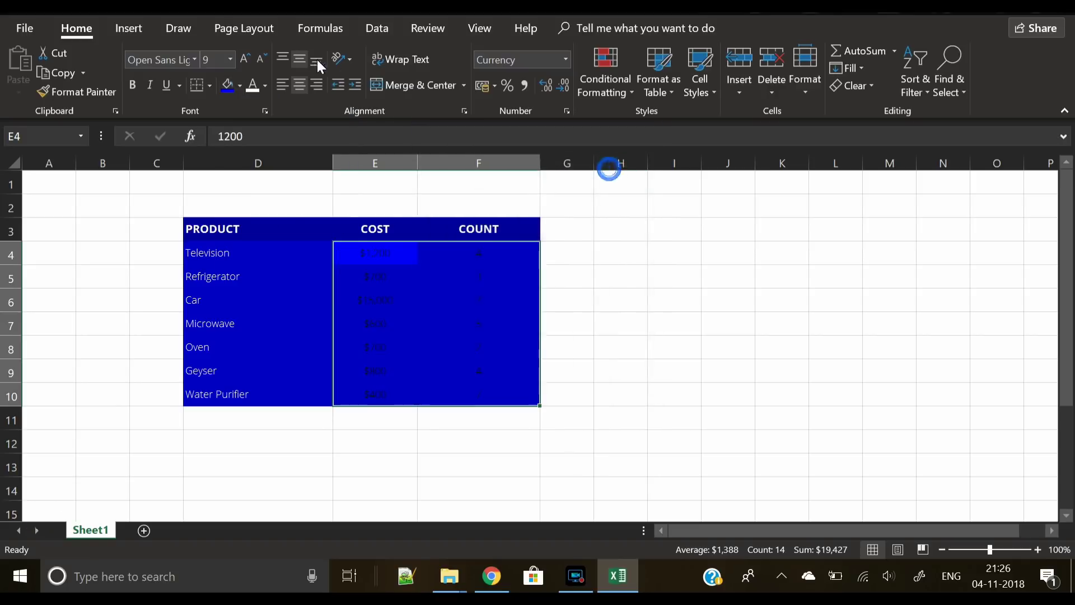
click(250, 89)
click(692, 400)
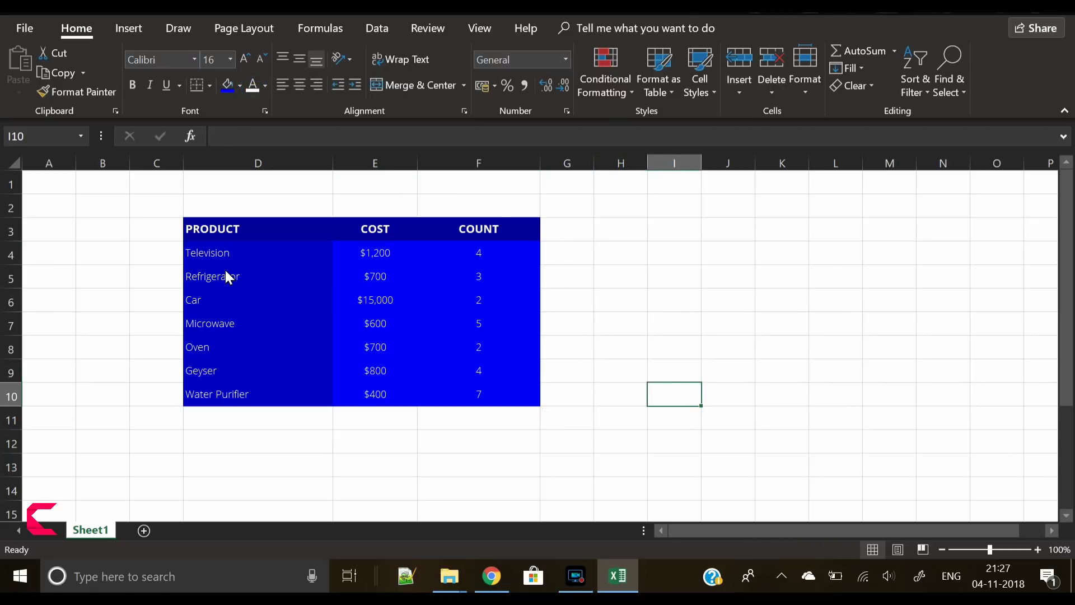
- Hide the worksheet gridlines, then reselect the header row D3:F3
click(694, 317)
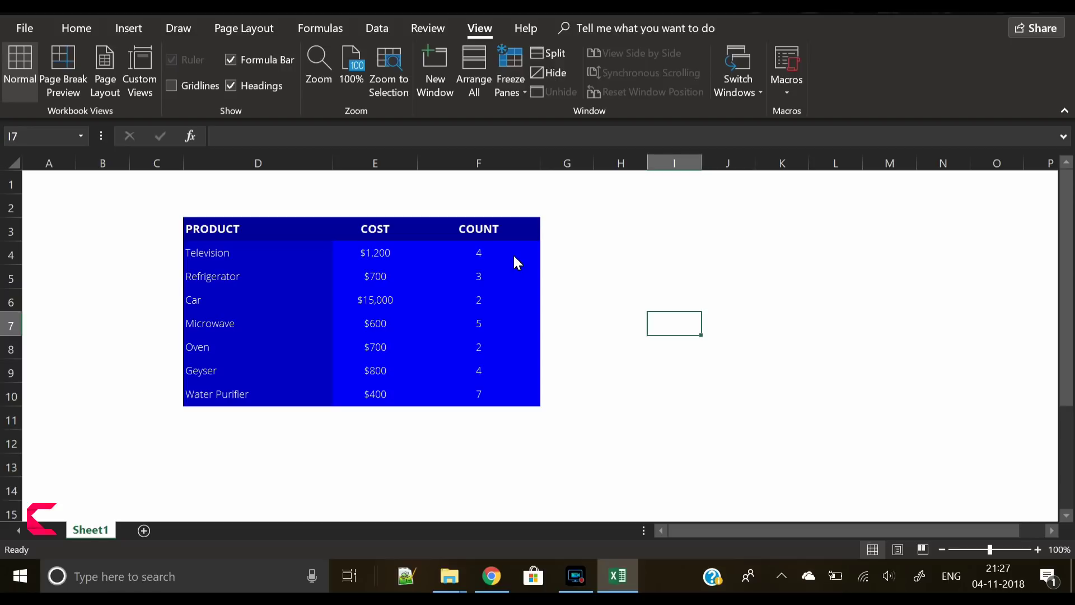
drag(237, 232, 461, 233)
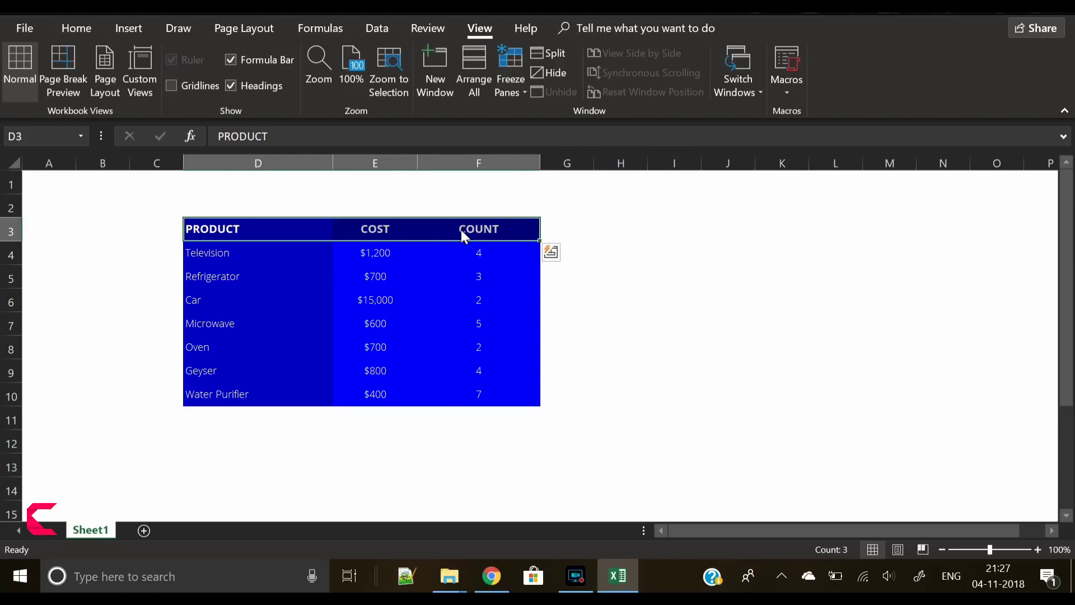
click(76, 29)
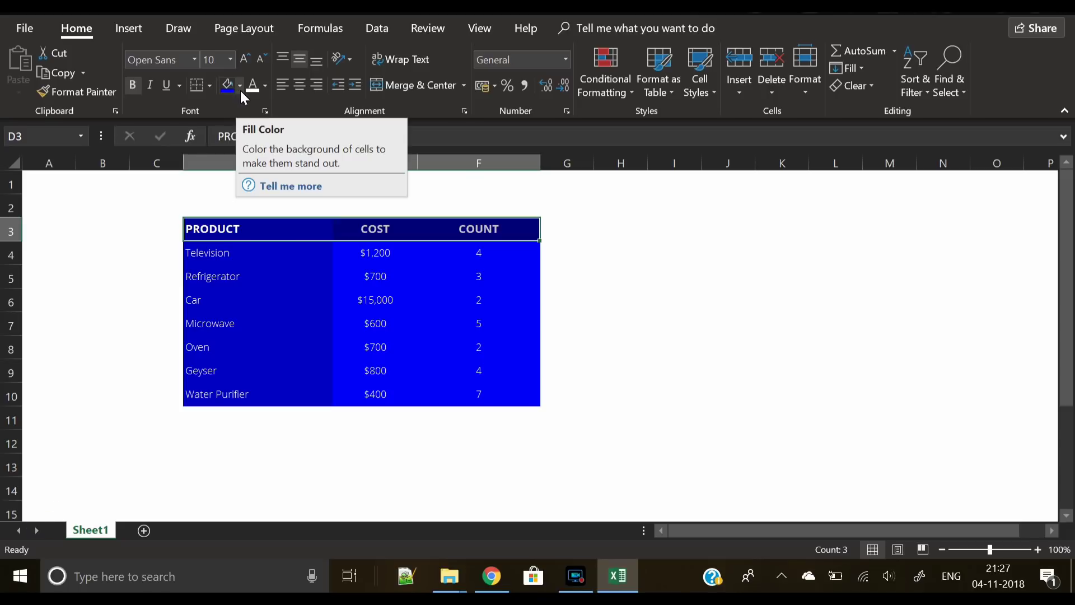
- Pick a light border line colour and add a bottom double border under D3:F3
click(209, 87)
mouse_move(271, 469)
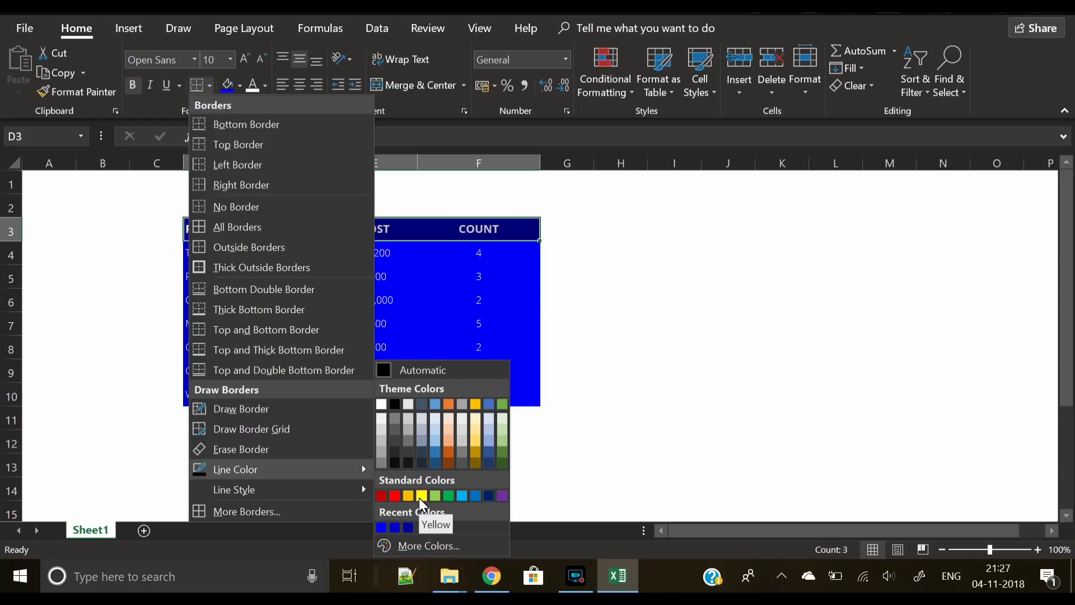
click(382, 415)
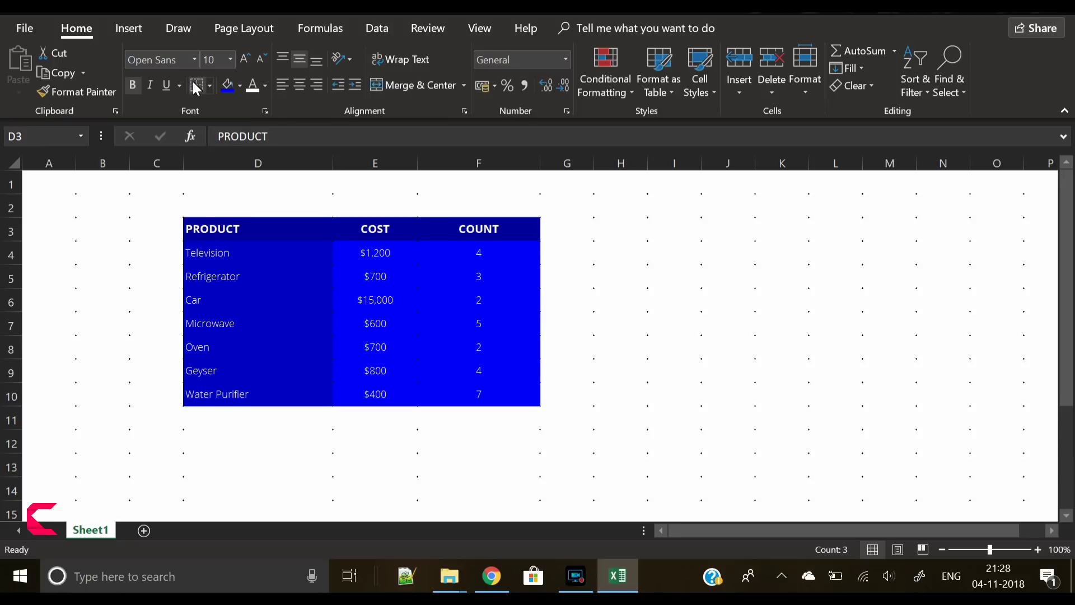
click(209, 85)
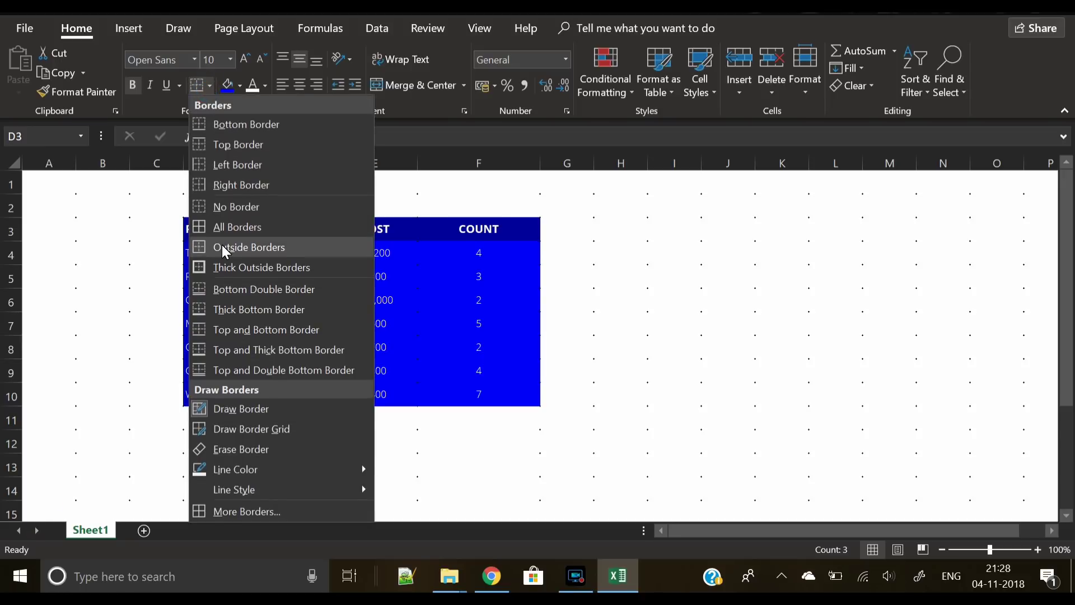
click(221, 289)
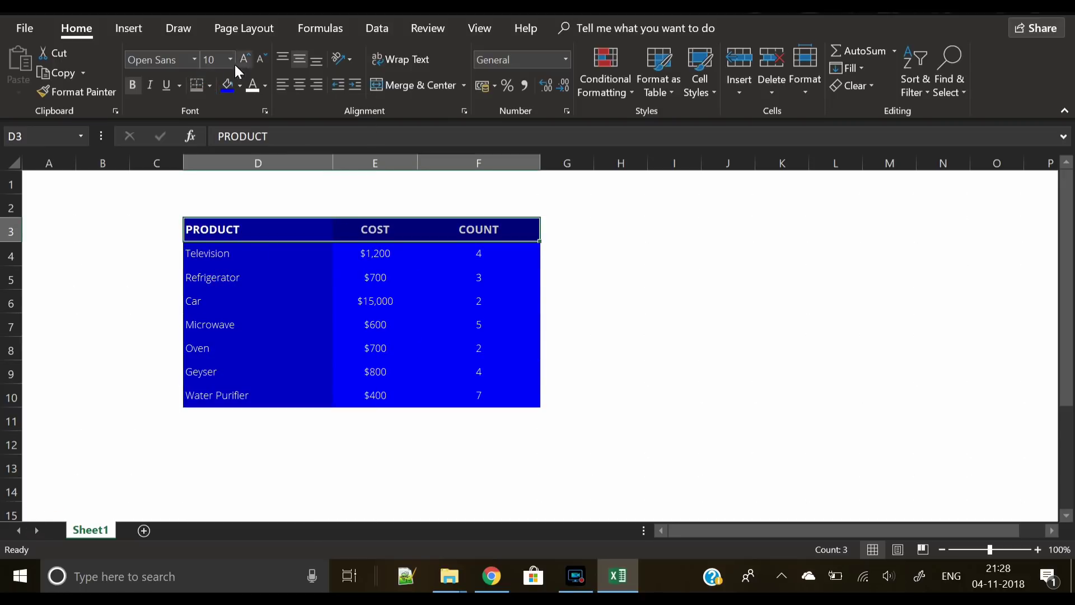
- Fill columns A and B with a custom dark navy, darkened to Blue 24
click(568, 310)
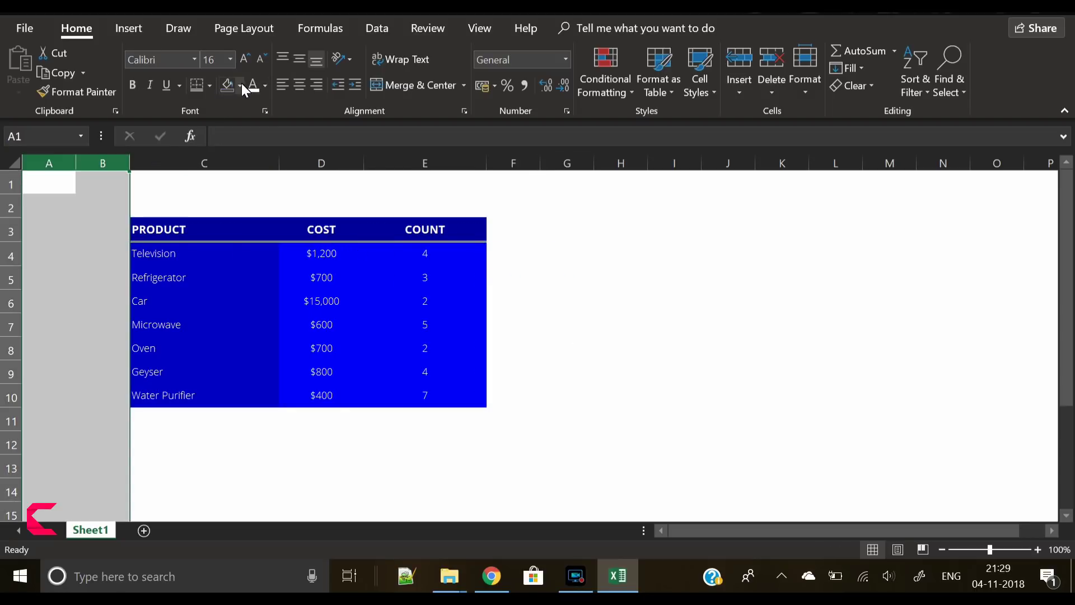
click(239, 85)
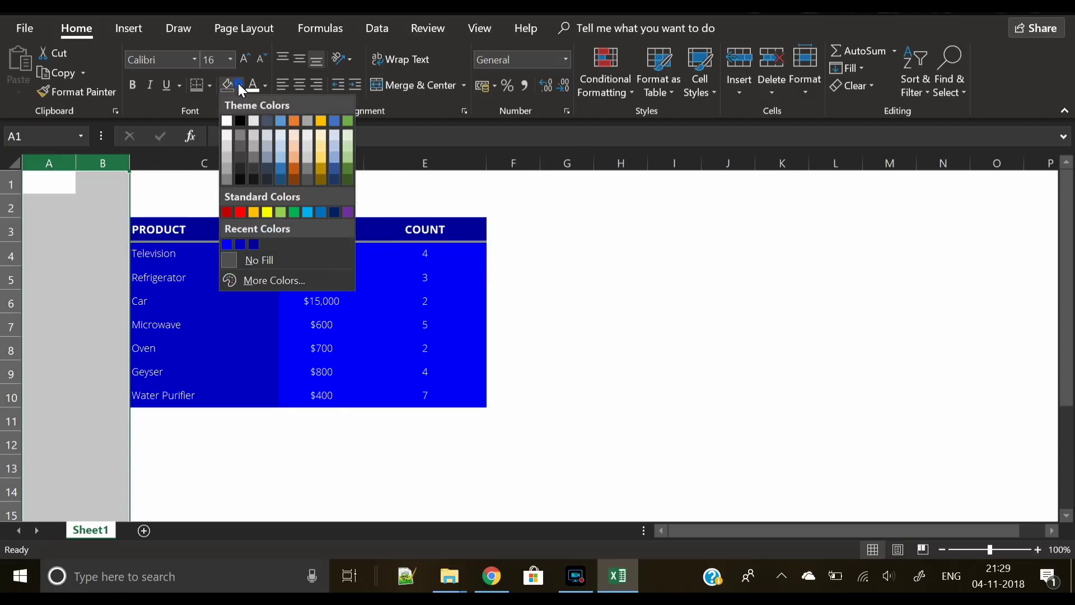
click(275, 281)
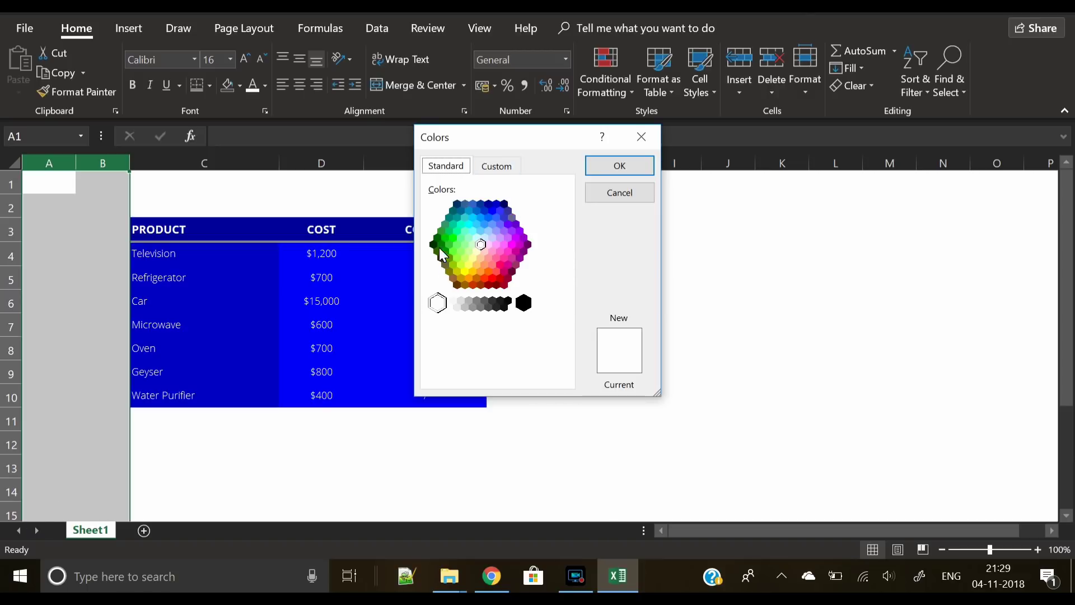
click(506, 203)
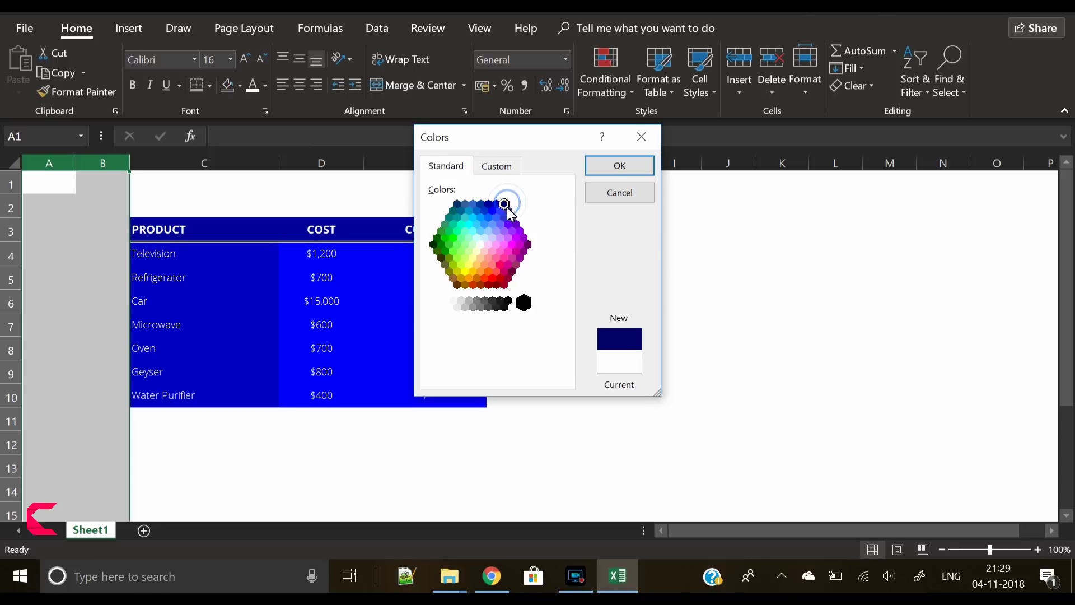
click(619, 166)
click(639, 418)
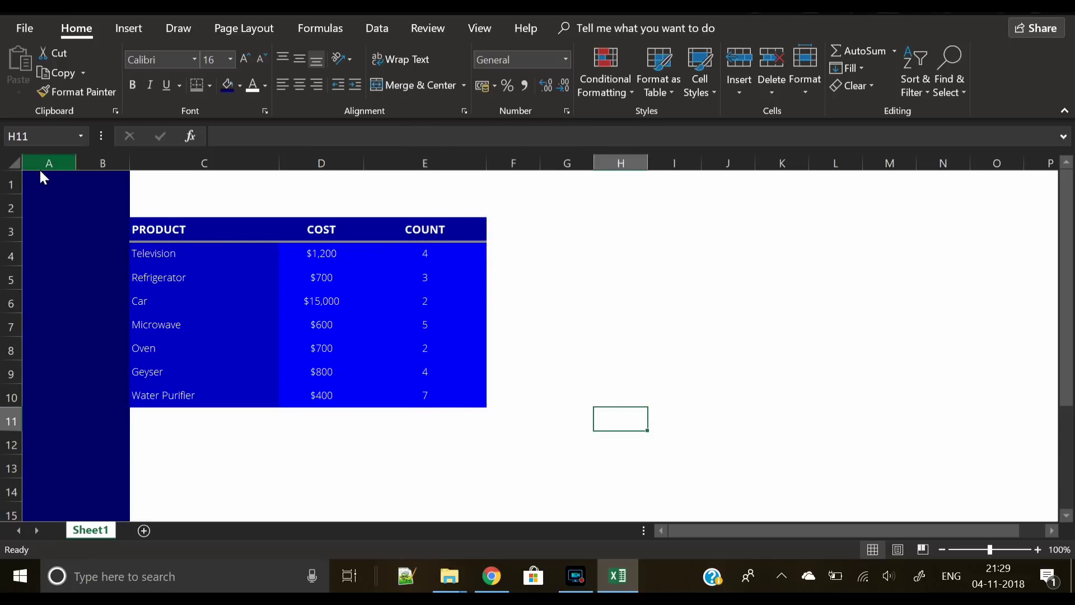
drag(40, 163, 89, 164)
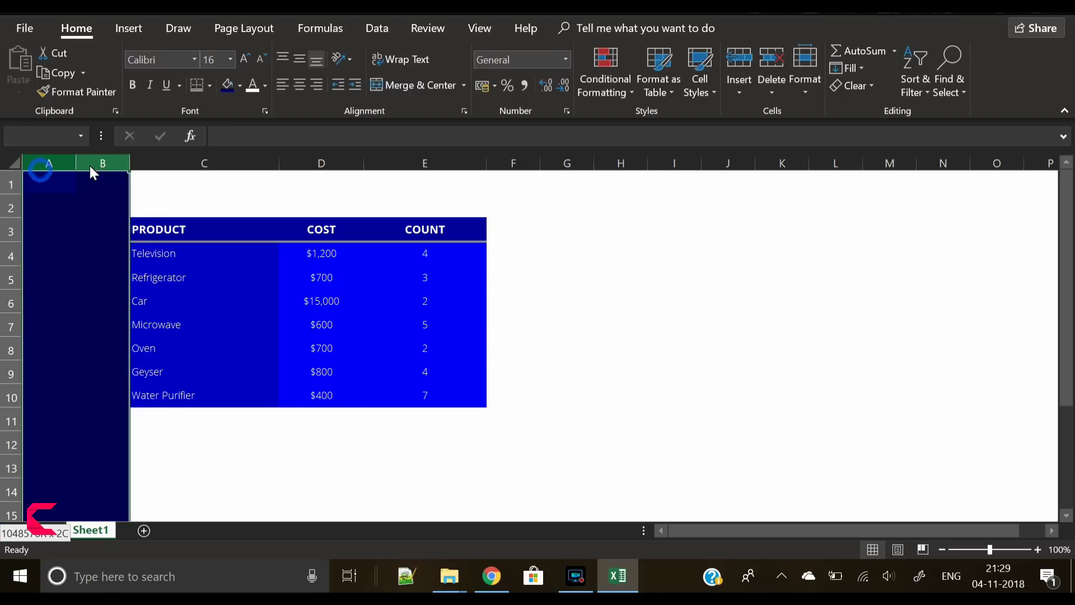
click(240, 86)
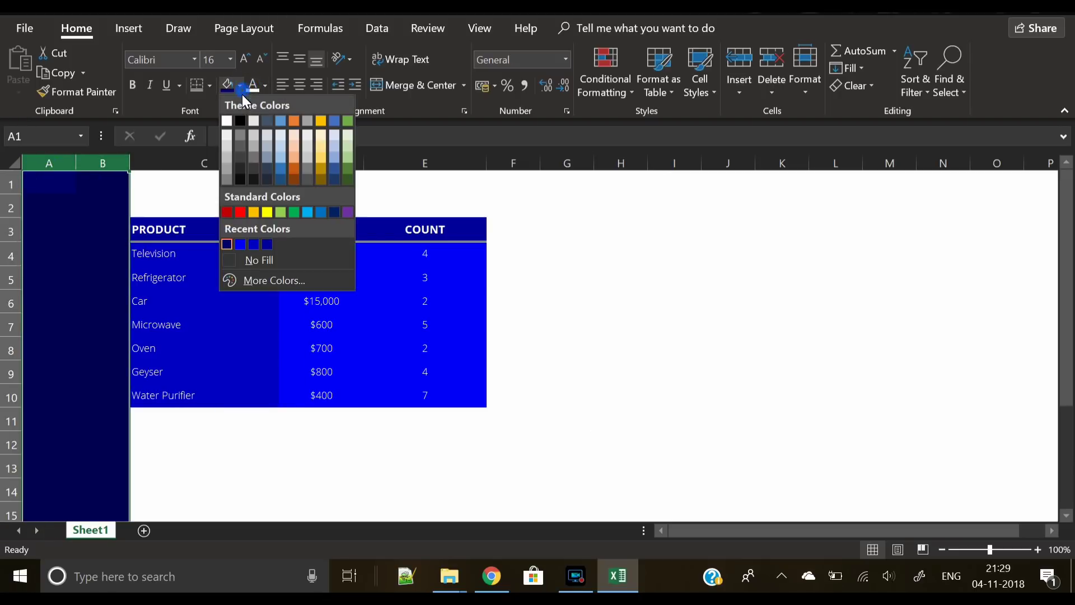
click(290, 280)
click(499, 167)
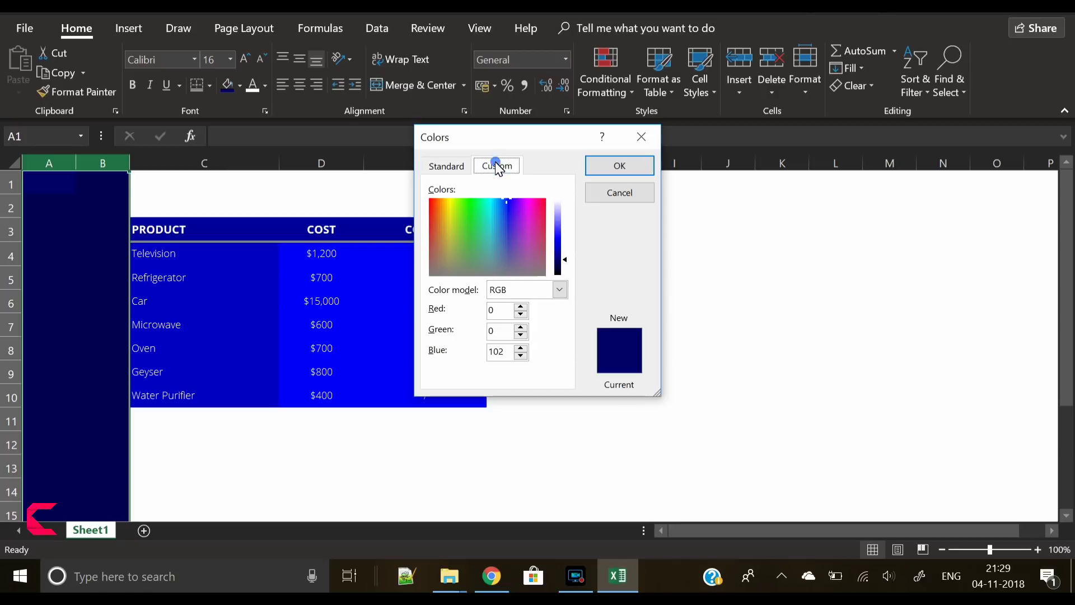
drag(567, 258, 567, 274)
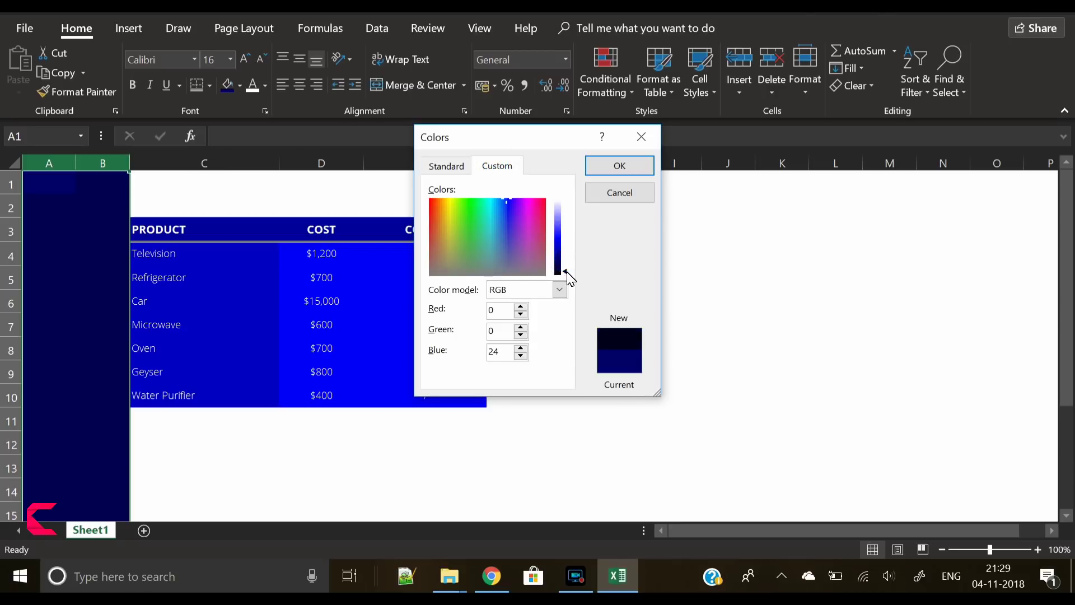
click(620, 165)
click(630, 396)
- Apply the same navy fill to rows 1–2, the columns right of the table, and rows below
drag(7, 180, 10, 208)
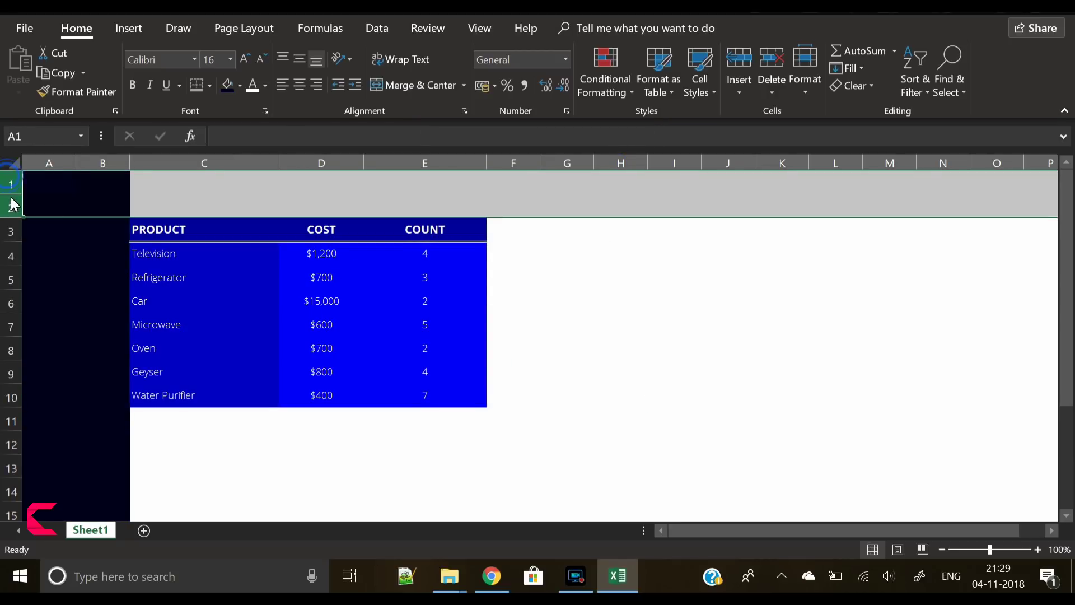
click(224, 87)
drag(513, 162, 1047, 165)
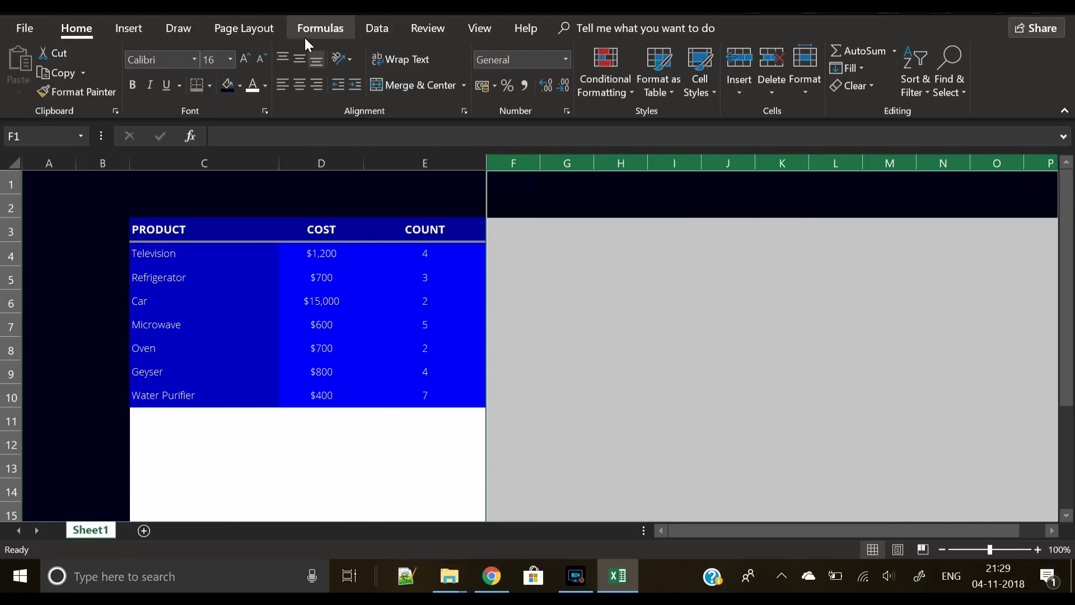
click(224, 85)
click(72, 470)
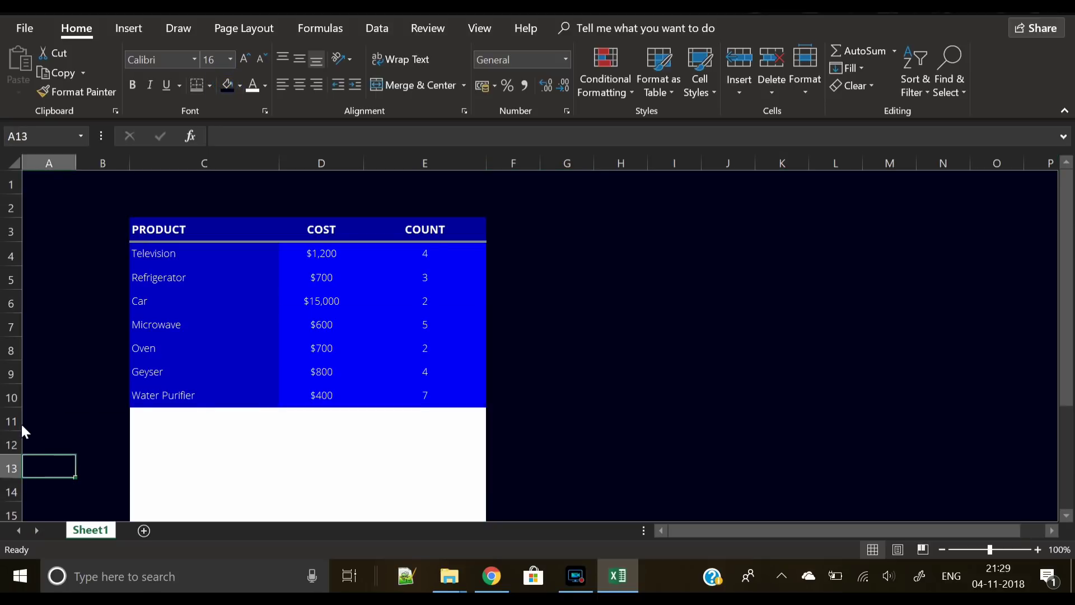
drag(19, 423, 8, 491)
click(231, 90)
scroll(744, 401, up, 7)
click(744, 401)
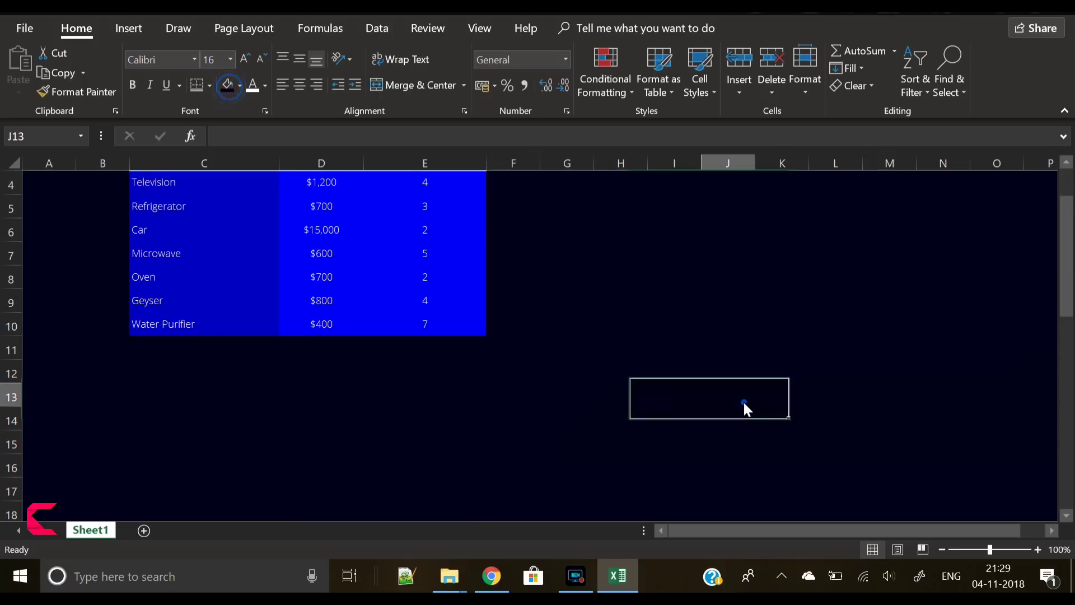
drag(1068, 305, 1071, 240)
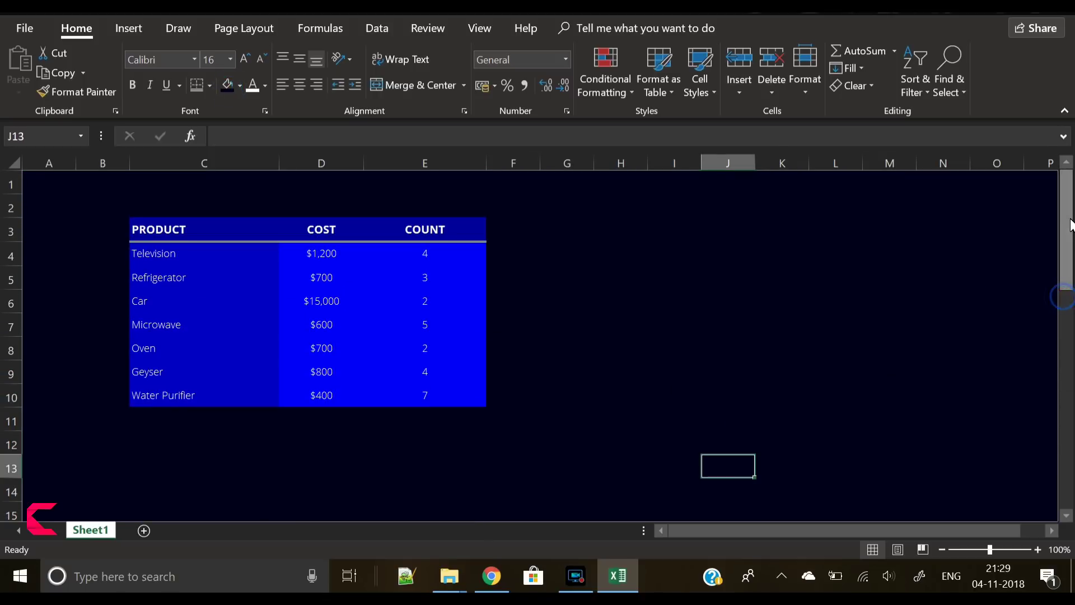
click(618, 391)
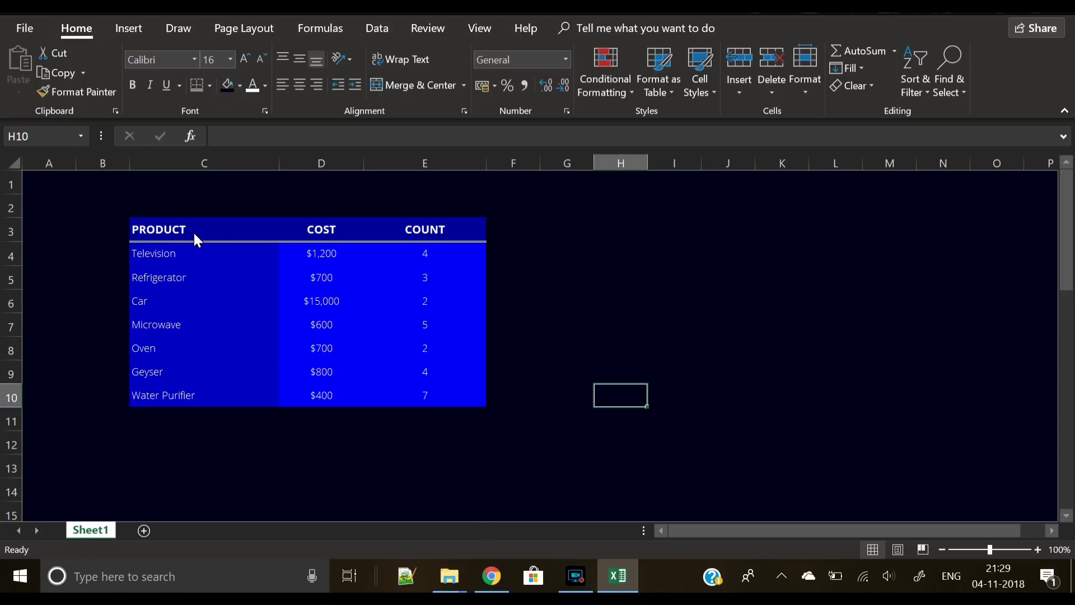
- Copy the table C3:E10 and paste a duplicate to the right of the original
drag(186, 227, 395, 390)
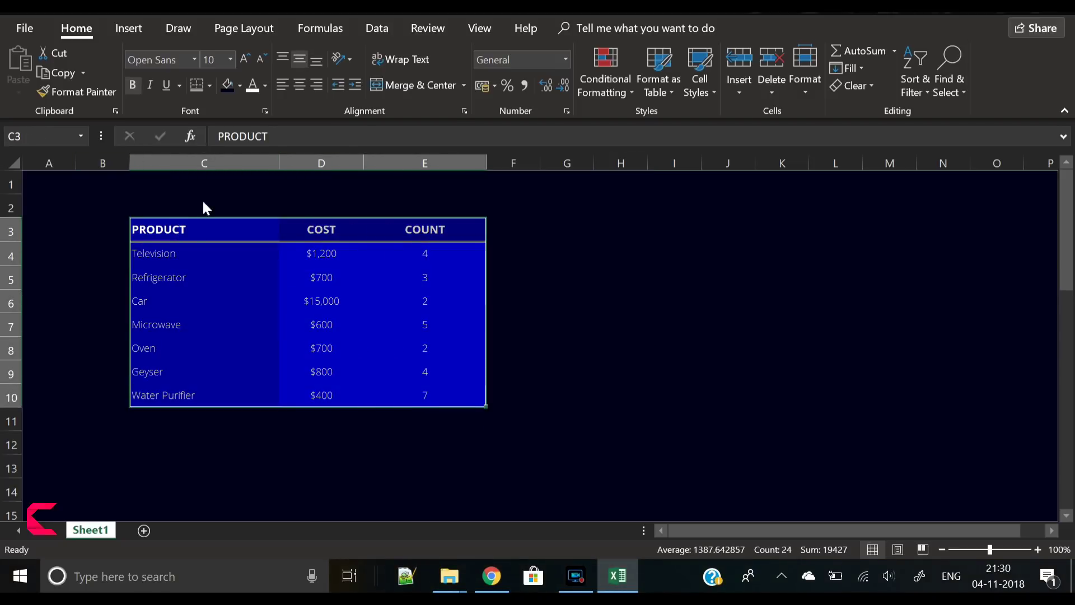
key(ctrl+c)
click(553, 215)
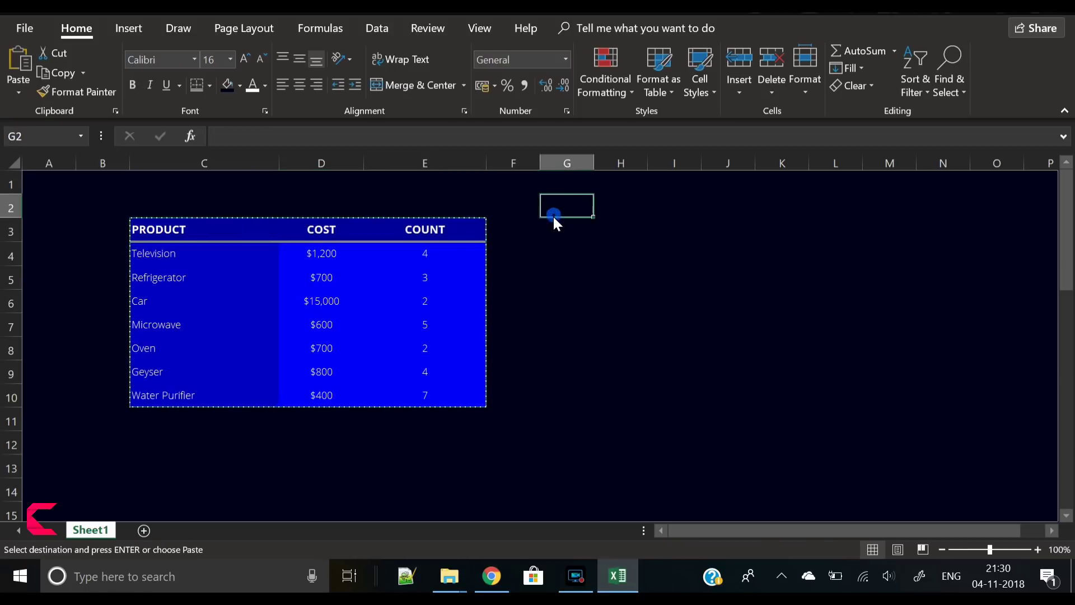
click(565, 224)
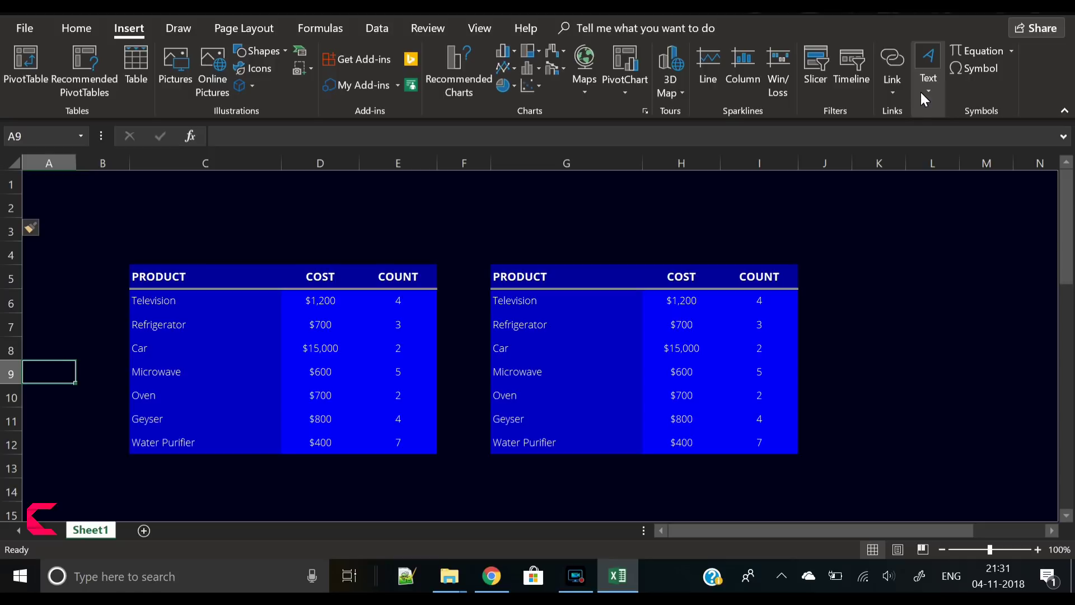
click(922, 93)
- Add a title text box above the tables, set in centred, bold Open Sans
click(896, 138)
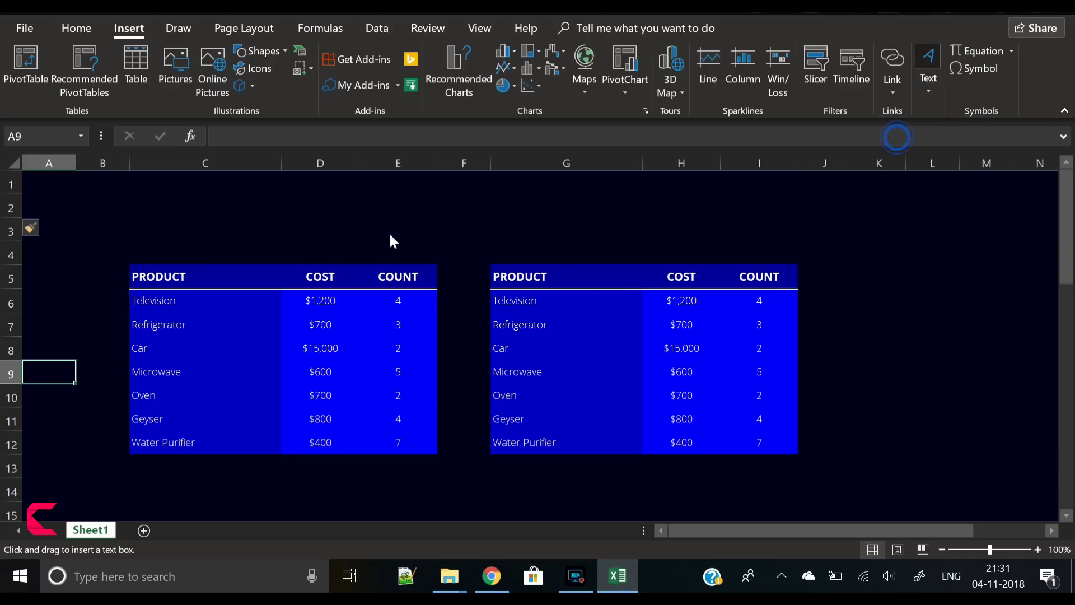
drag(233, 186, 630, 208)
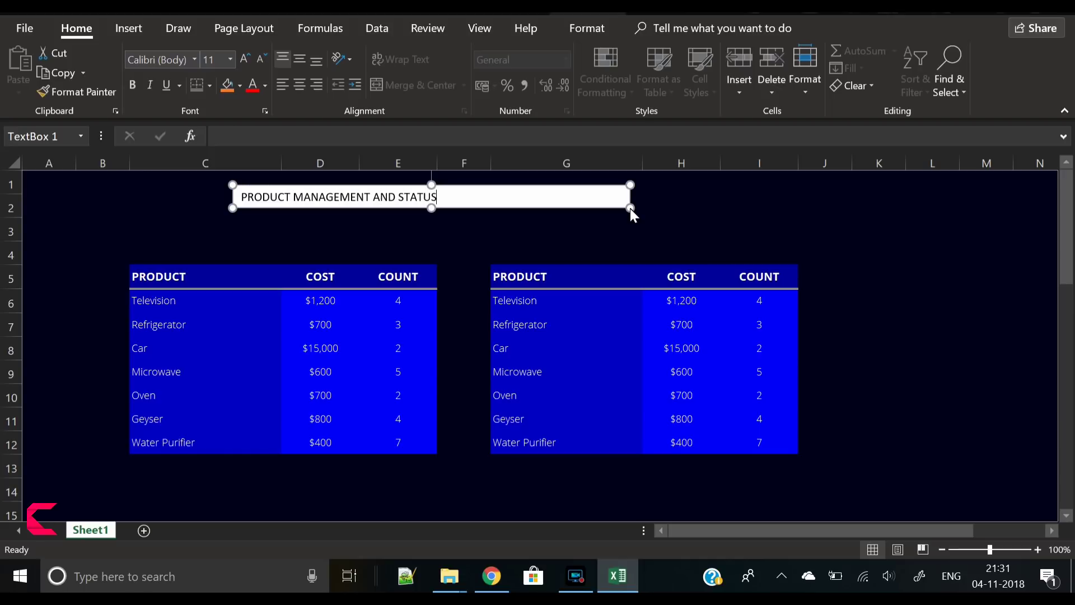
key(ctrl+a)
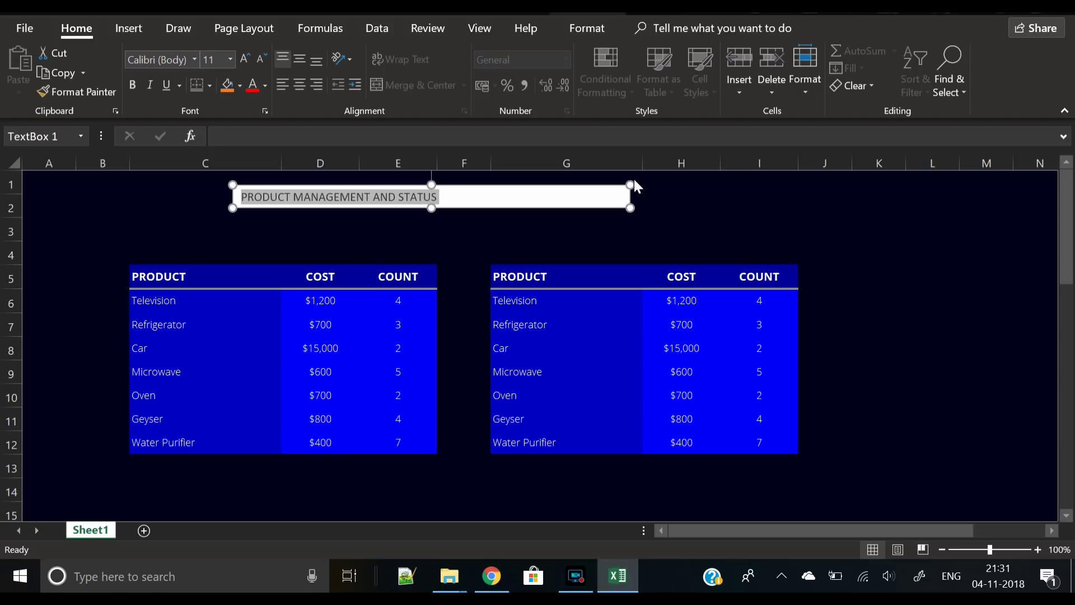
click(293, 87)
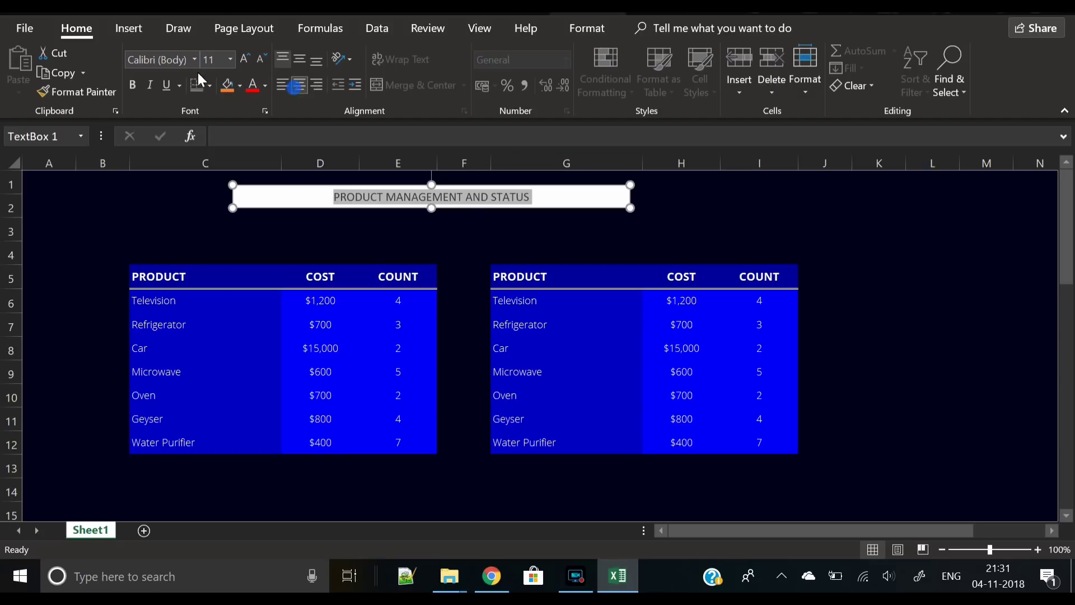
click(160, 60)
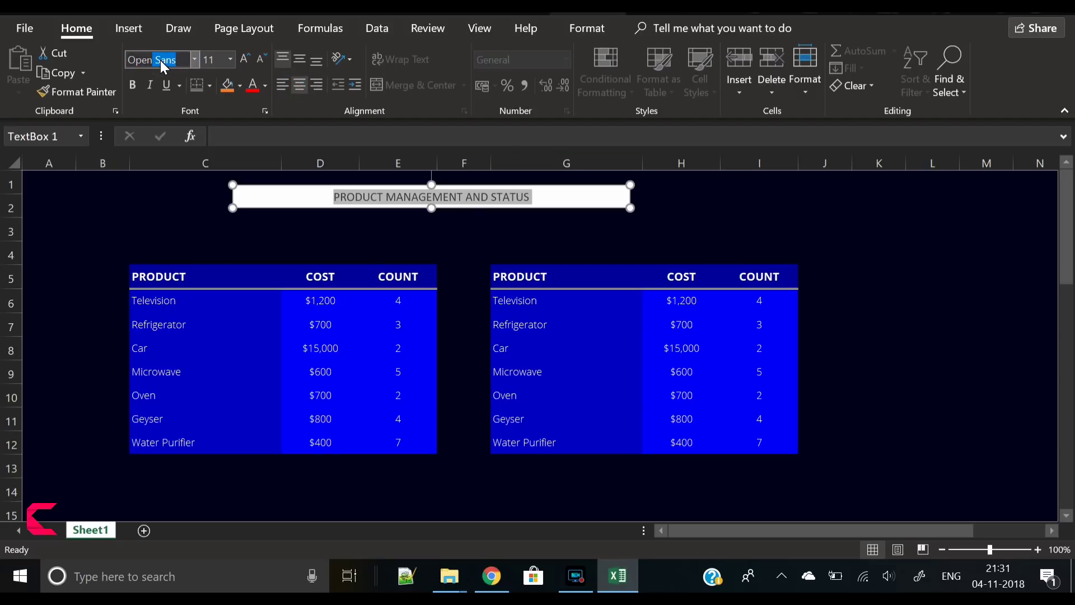
key(Return)
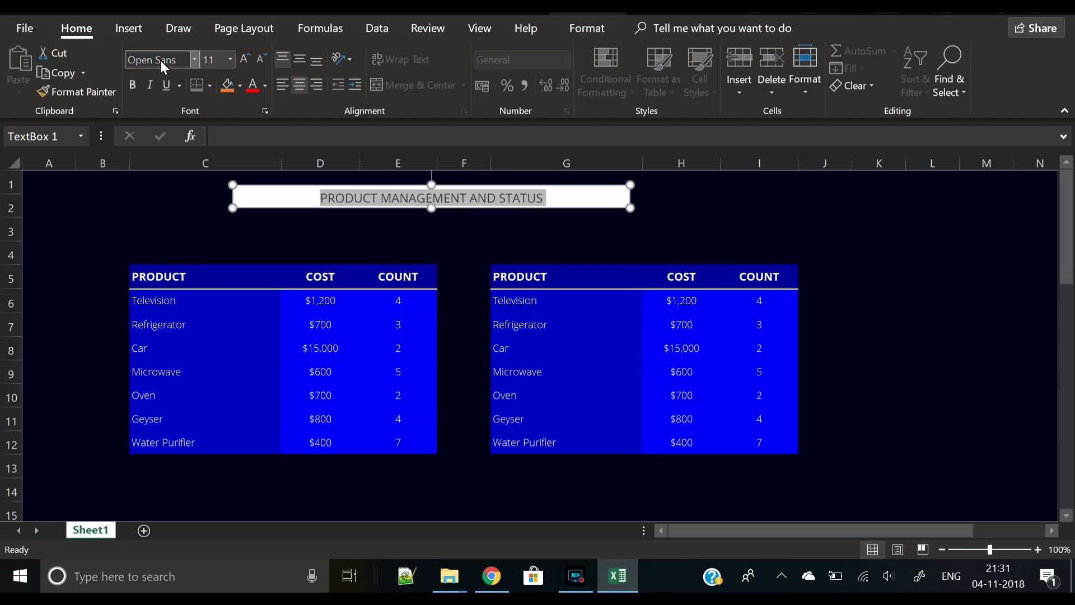
click(132, 89)
- Remove the title box's fill and outline and colour its text dark blue-grey
click(599, 28)
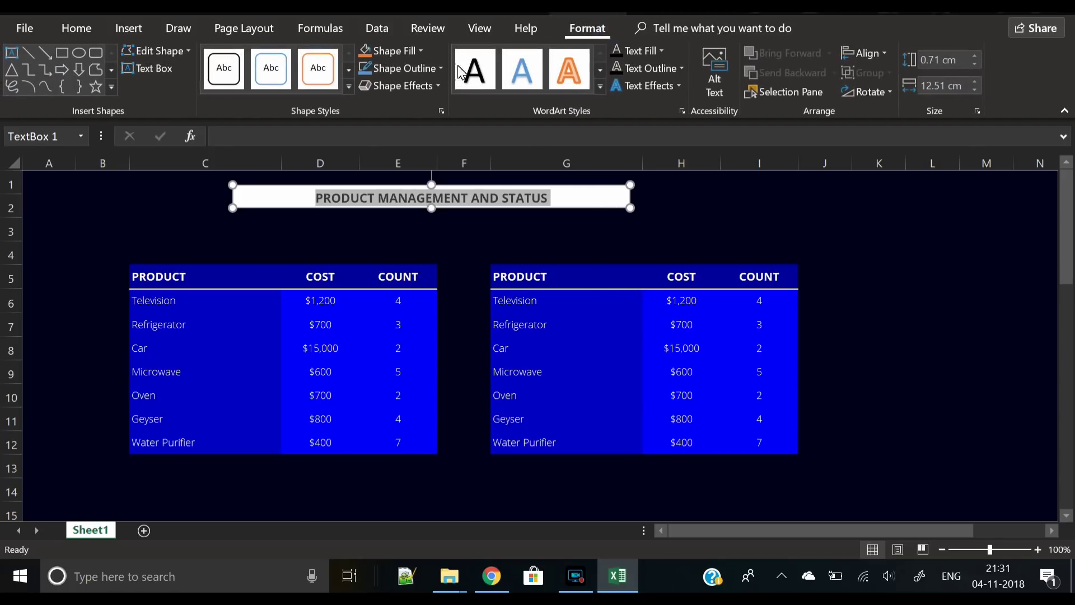
click(411, 53)
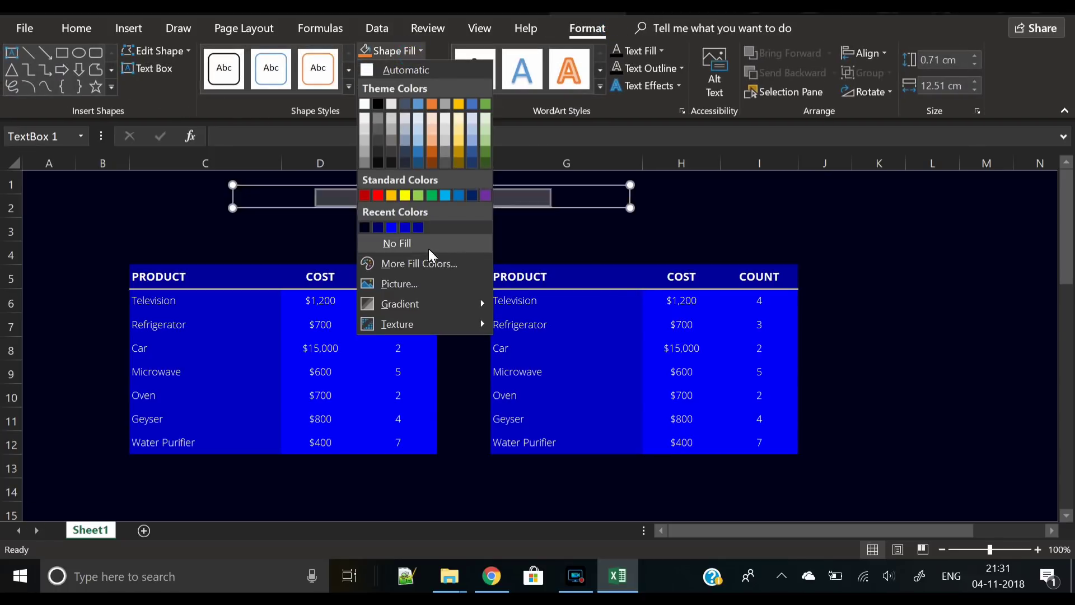
click(428, 247)
click(406, 68)
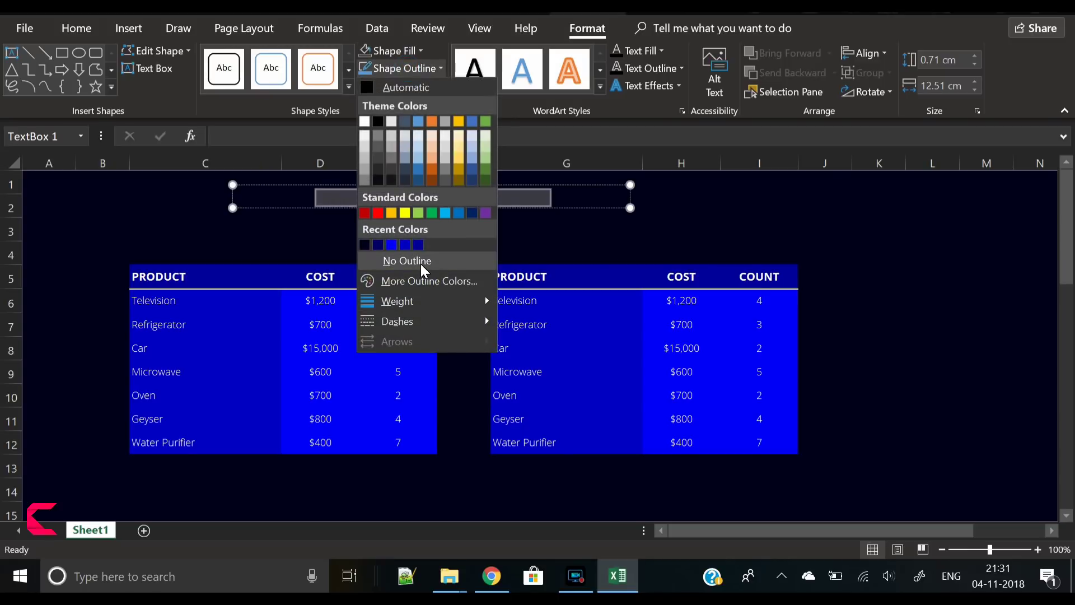
click(421, 262)
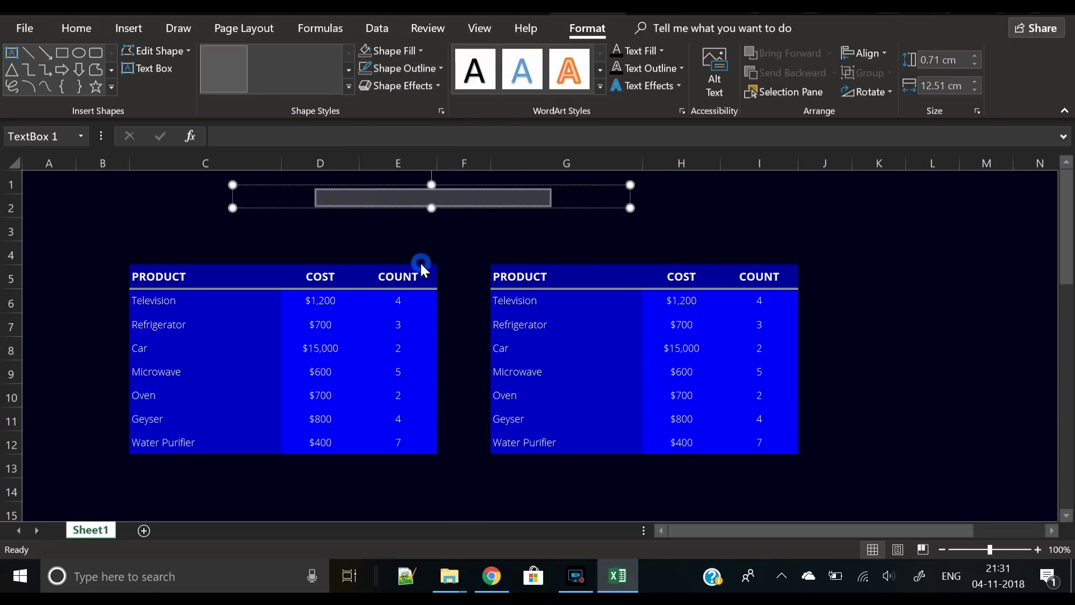
click(663, 51)
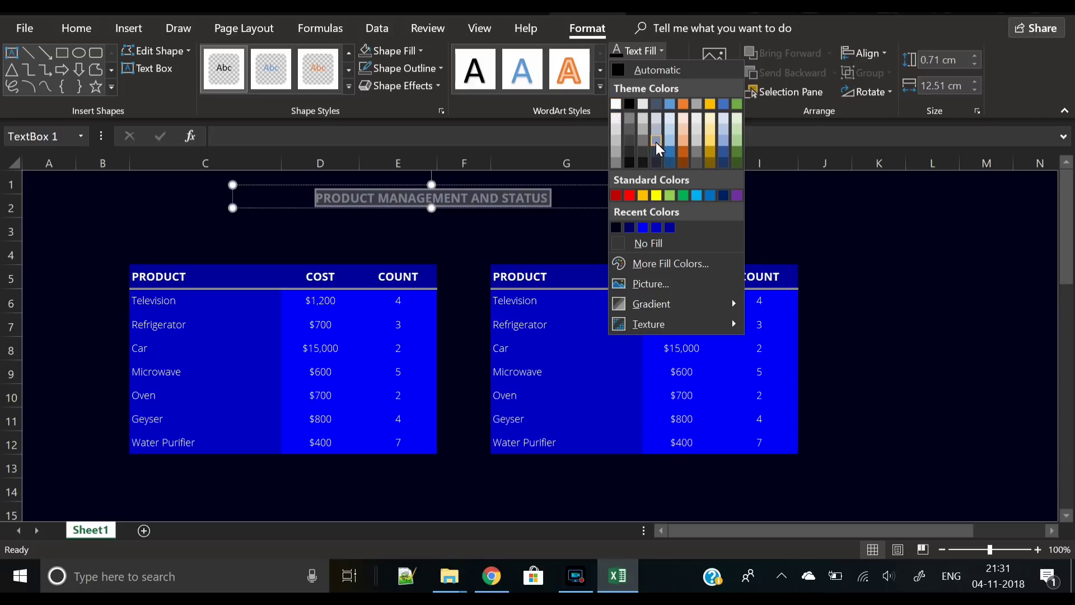
click(654, 103)
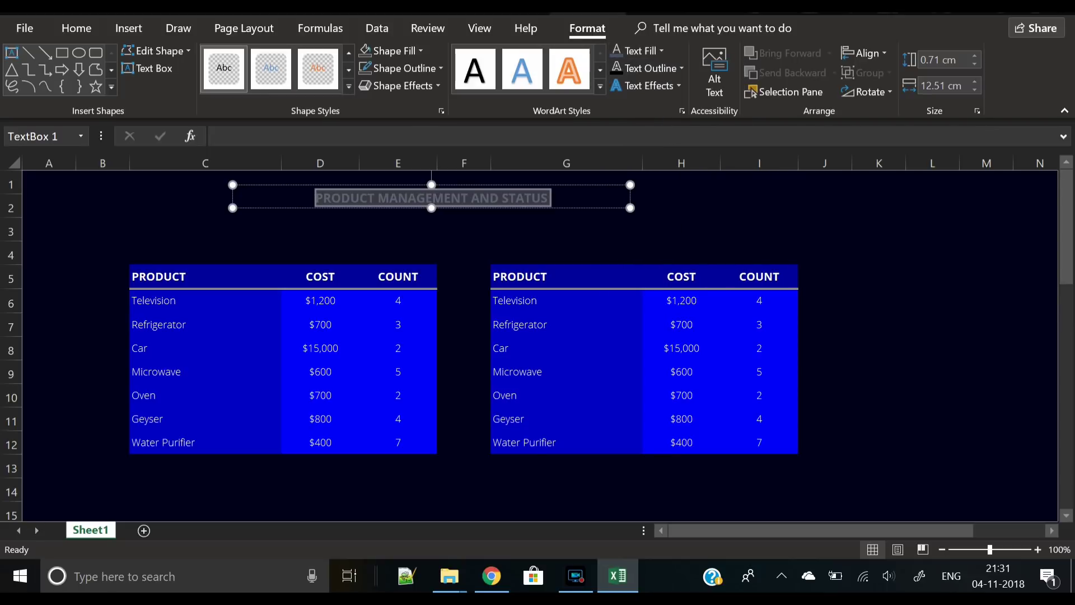
- Enlarge the title to size 18 and centre it vertically in its box
click(73, 28)
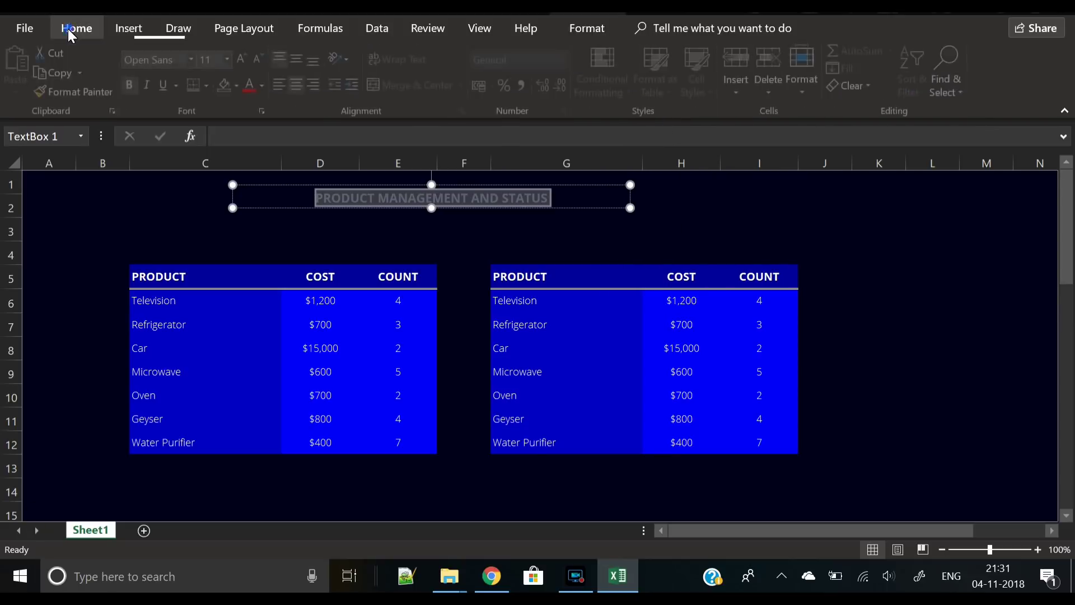
click(244, 58)
click(244, 58)
click(245, 58)
click(244, 58)
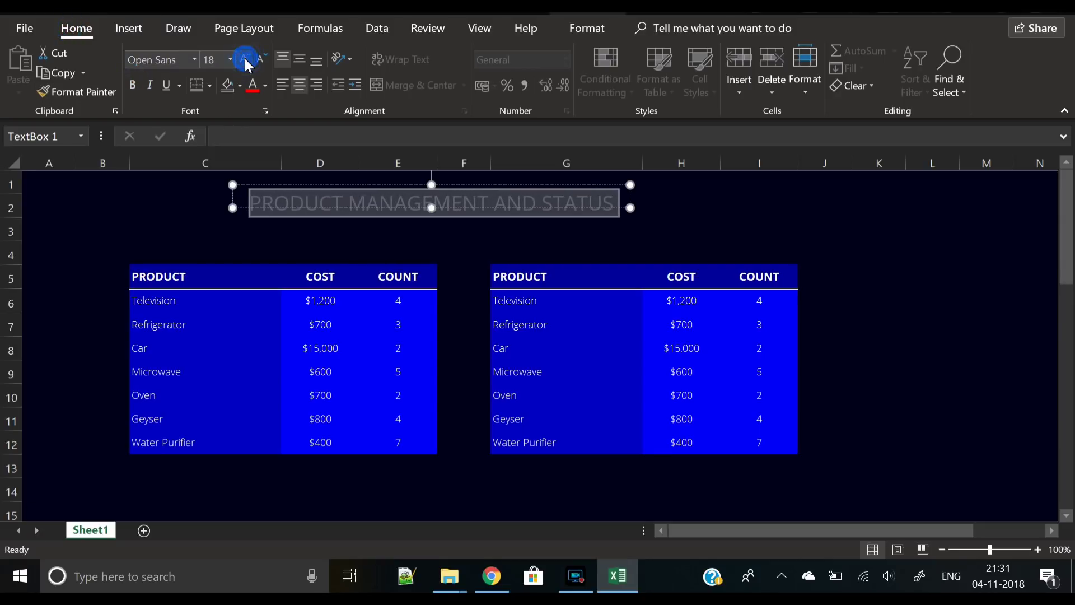
click(300, 59)
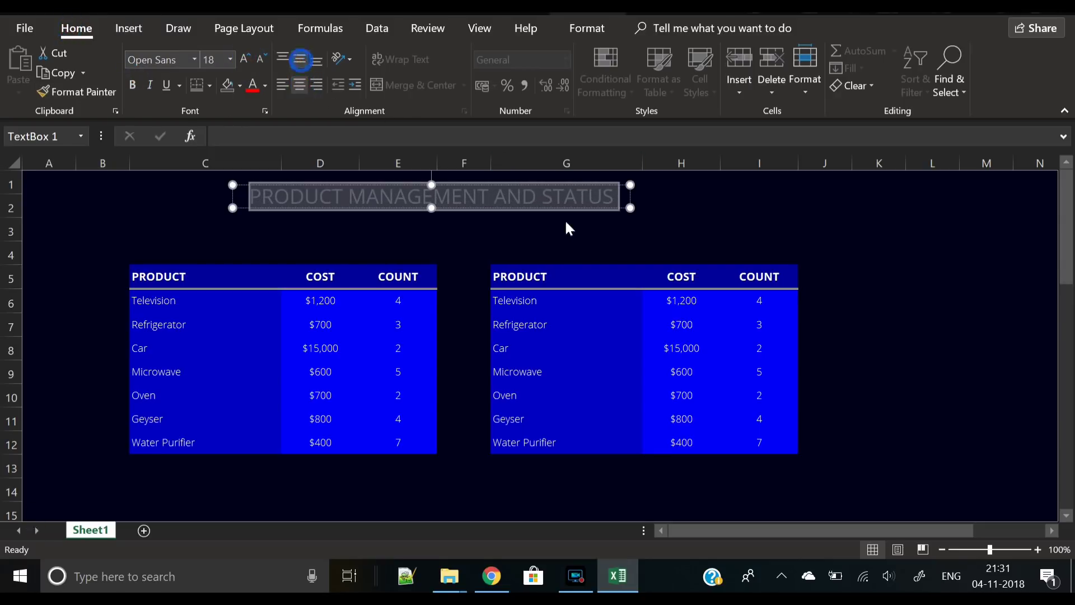
- Reselect the title box and check its alignment options above the tables
click(540, 185)
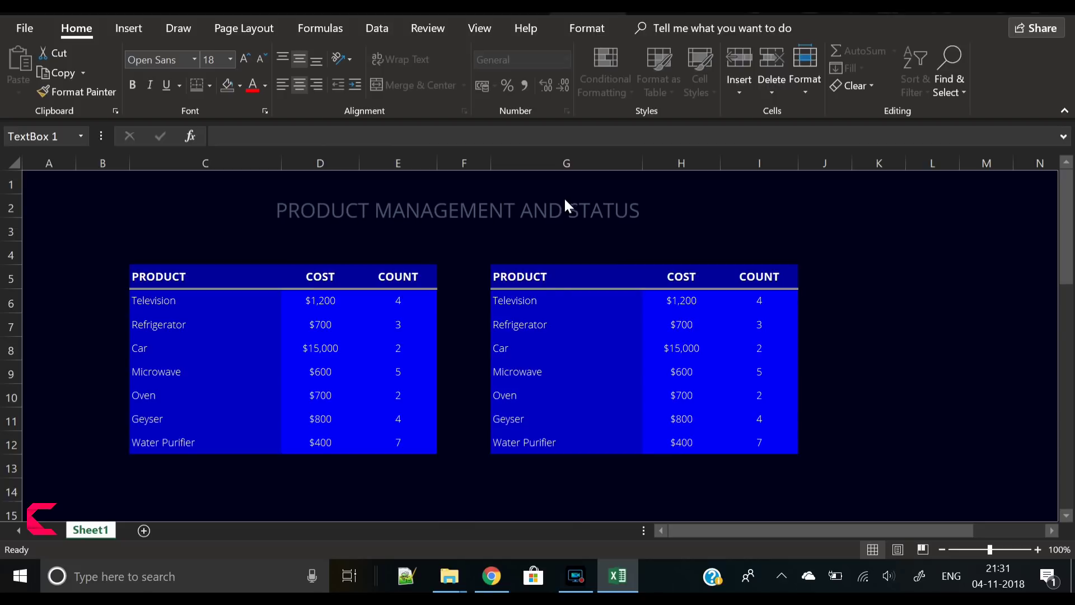
click(566, 200)
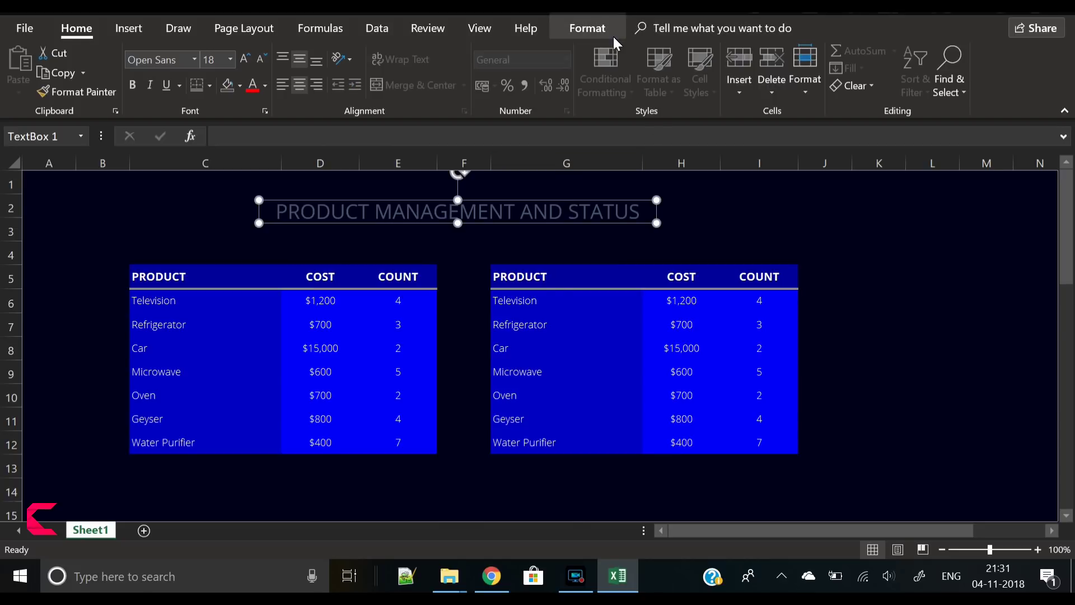
click(588, 28)
click(875, 52)
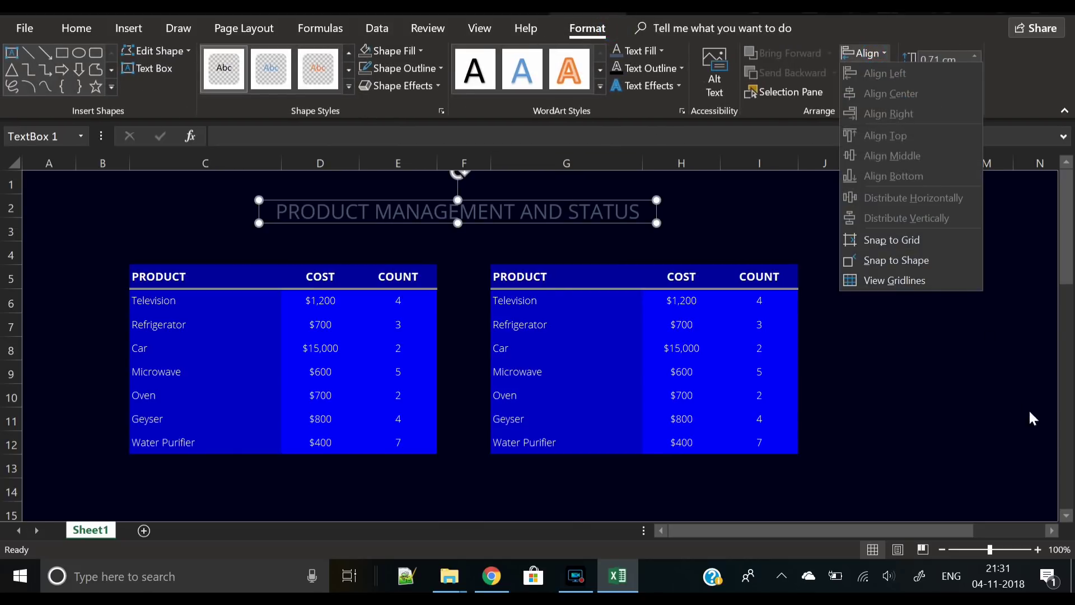
click(345, 227)
click(346, 224)
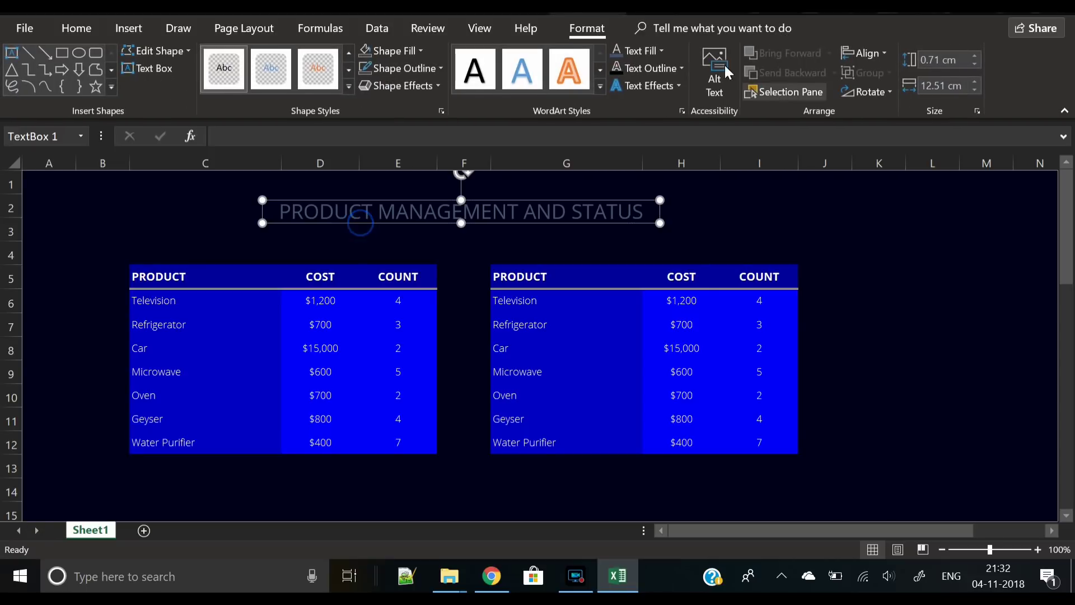
- Lighten the title text colour to a blue-grey (RGB 145, 162, 185)
click(658, 49)
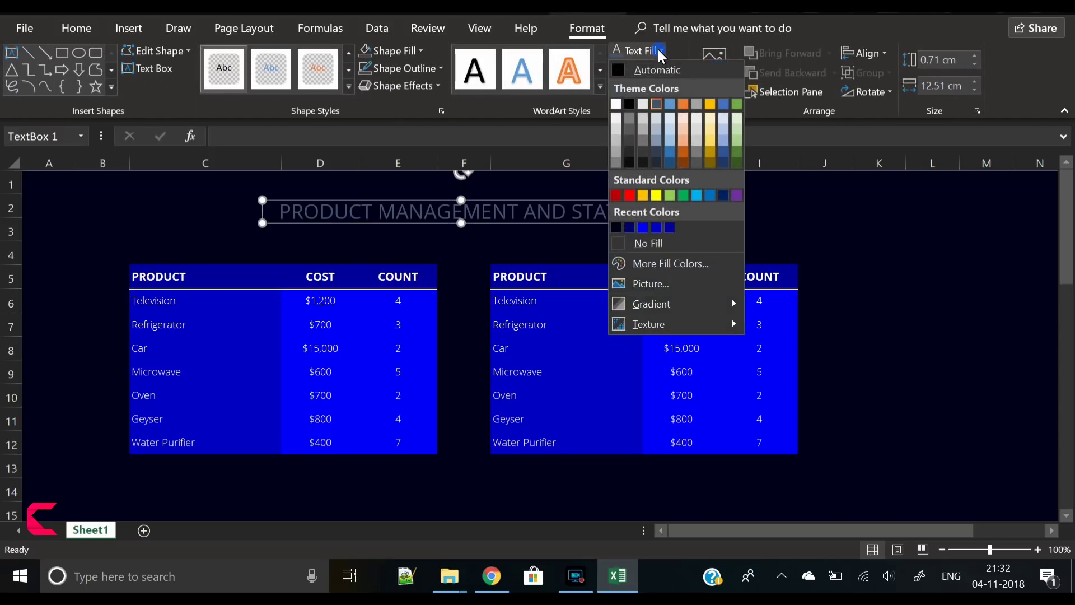
click(683, 267)
drag(563, 255, 563, 229)
click(617, 169)
click(854, 256)
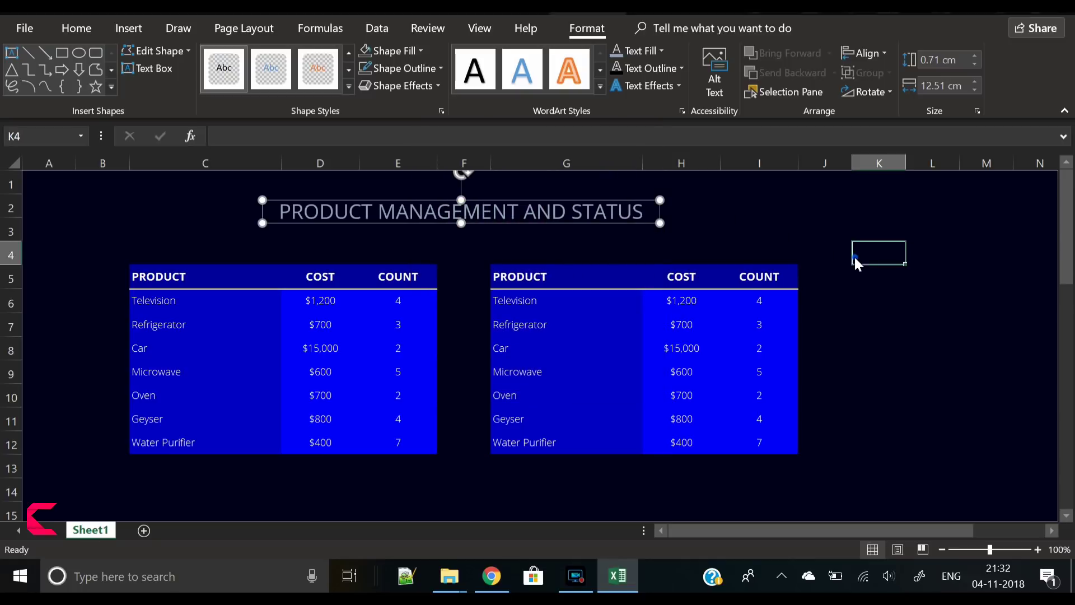
- Shrink the title font to size 14 with Decrease Font Size
click(537, 219)
click(529, 222)
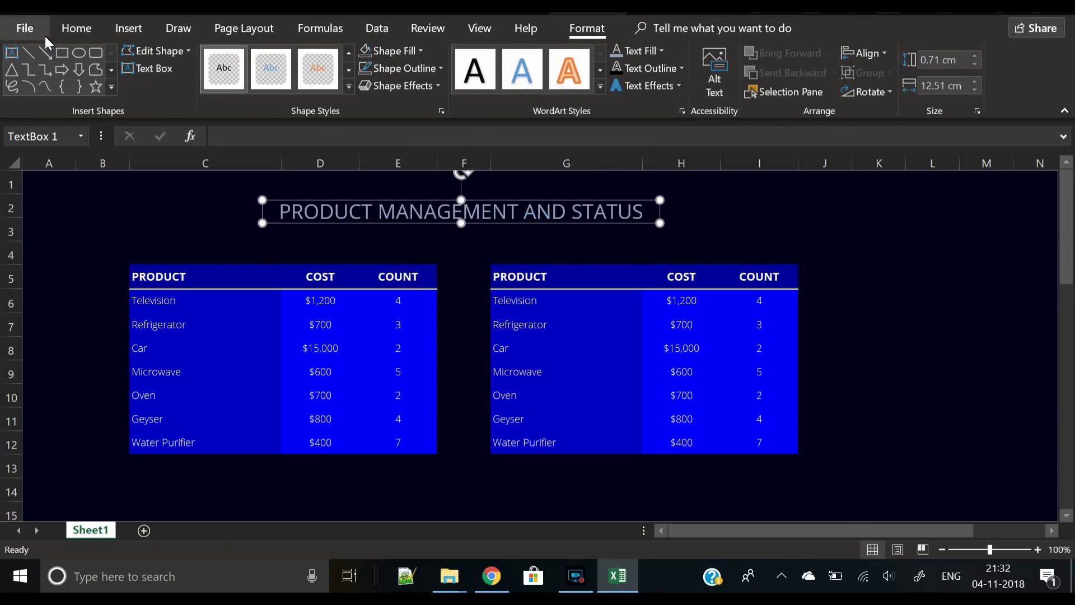
click(76, 28)
click(263, 55)
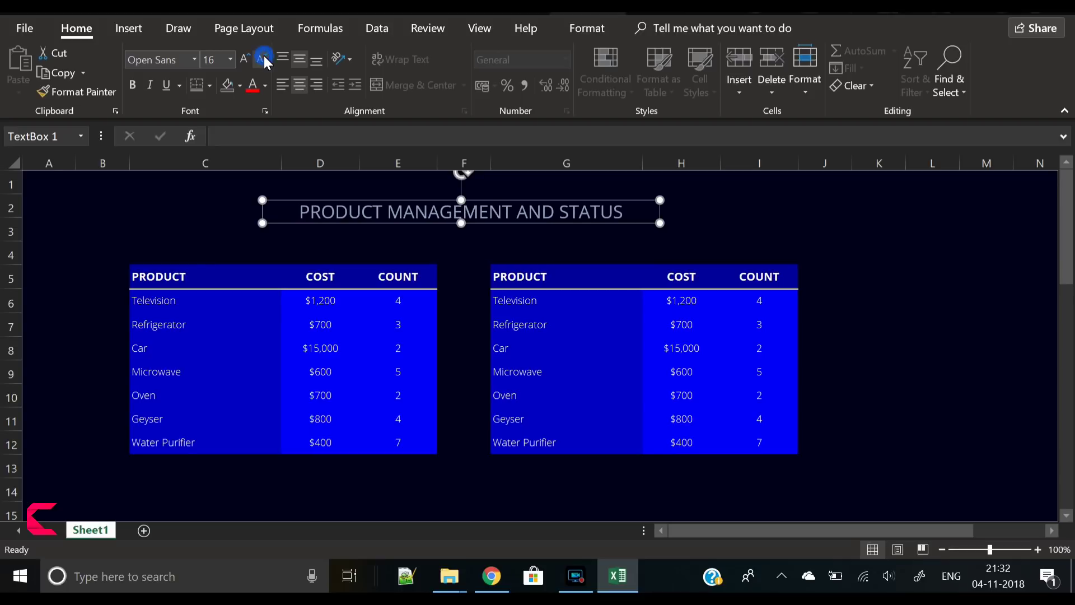
click(264, 56)
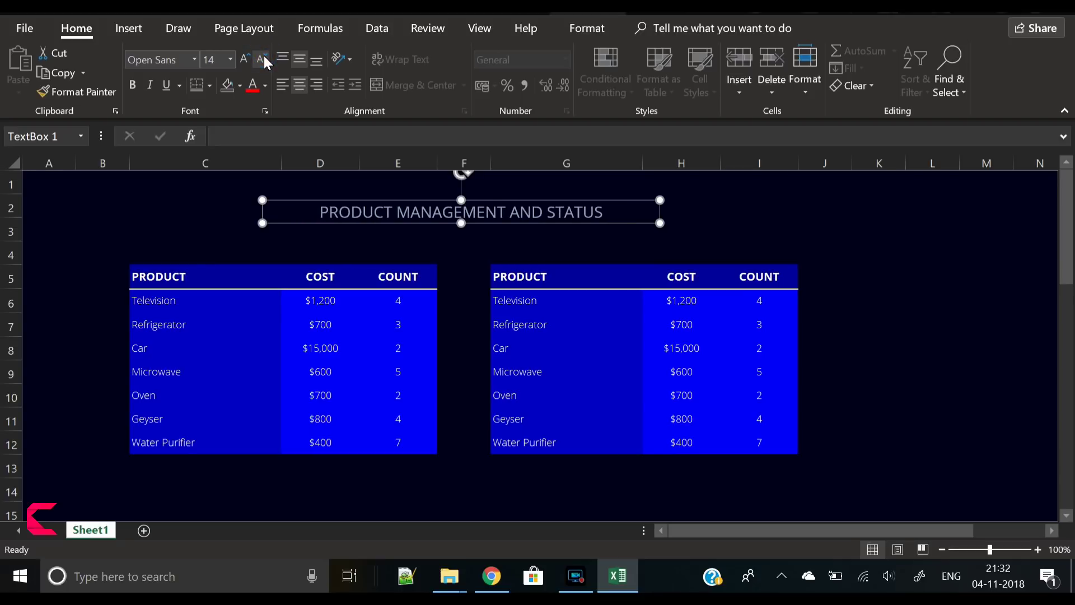
- Draw a Basic Shapes Frame enclosing the title and both product tables
click(134, 31)
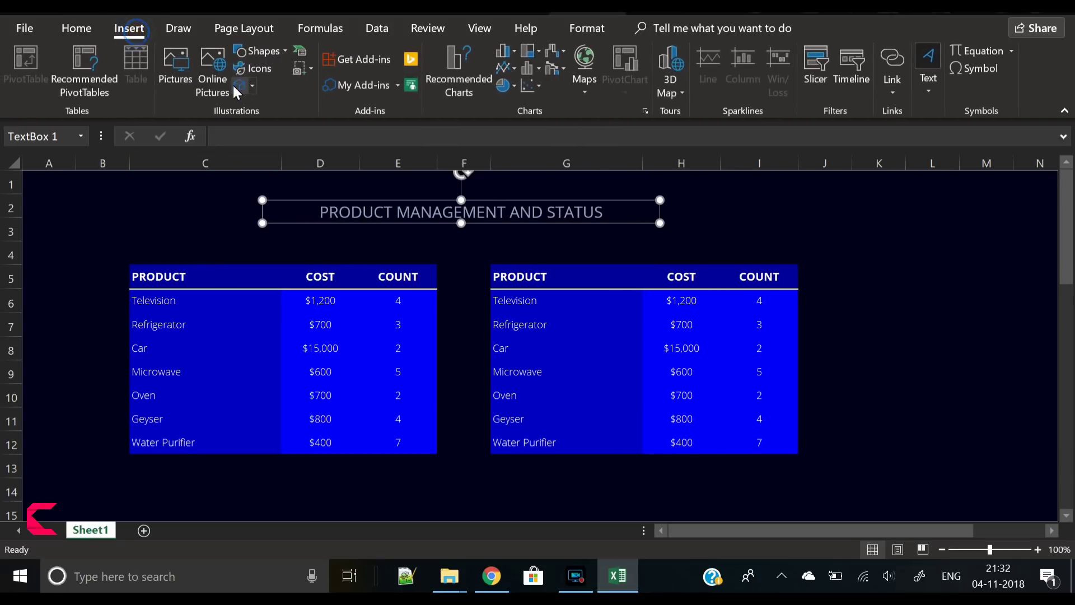
click(283, 50)
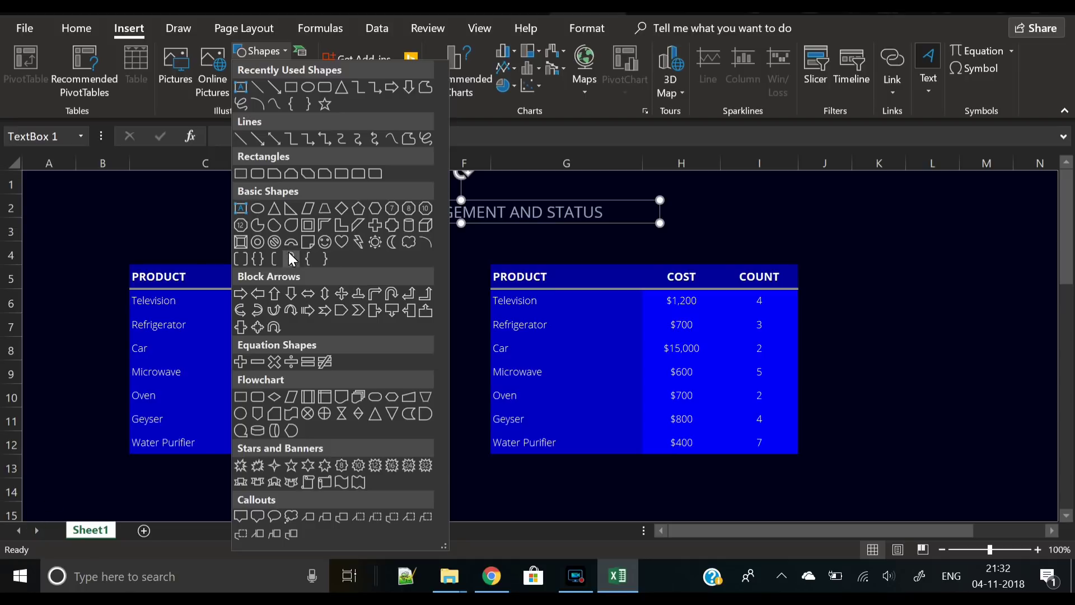
click(308, 227)
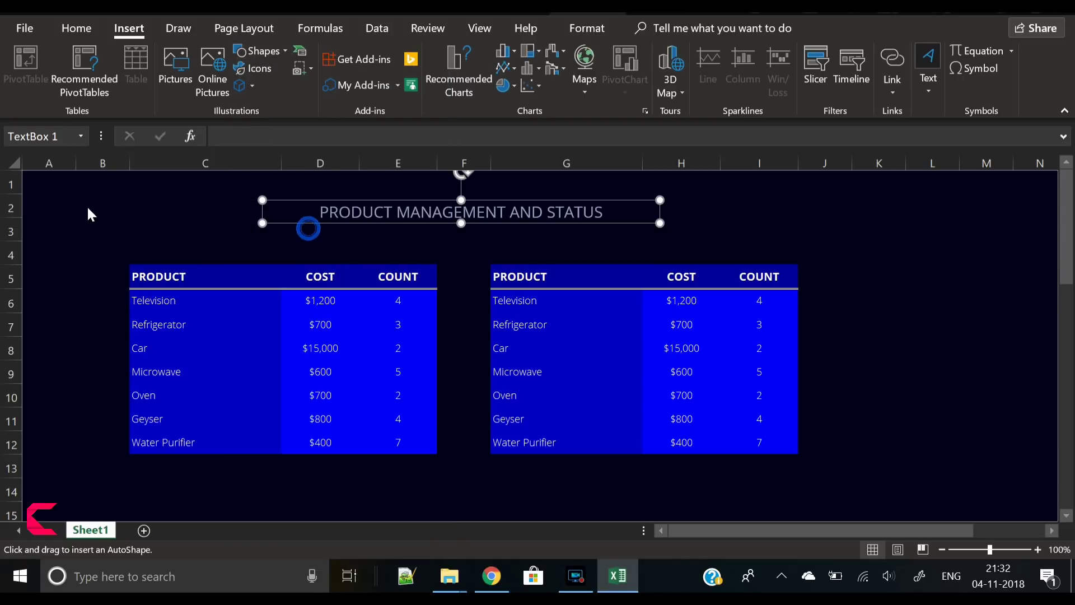
drag(76, 209, 852, 507)
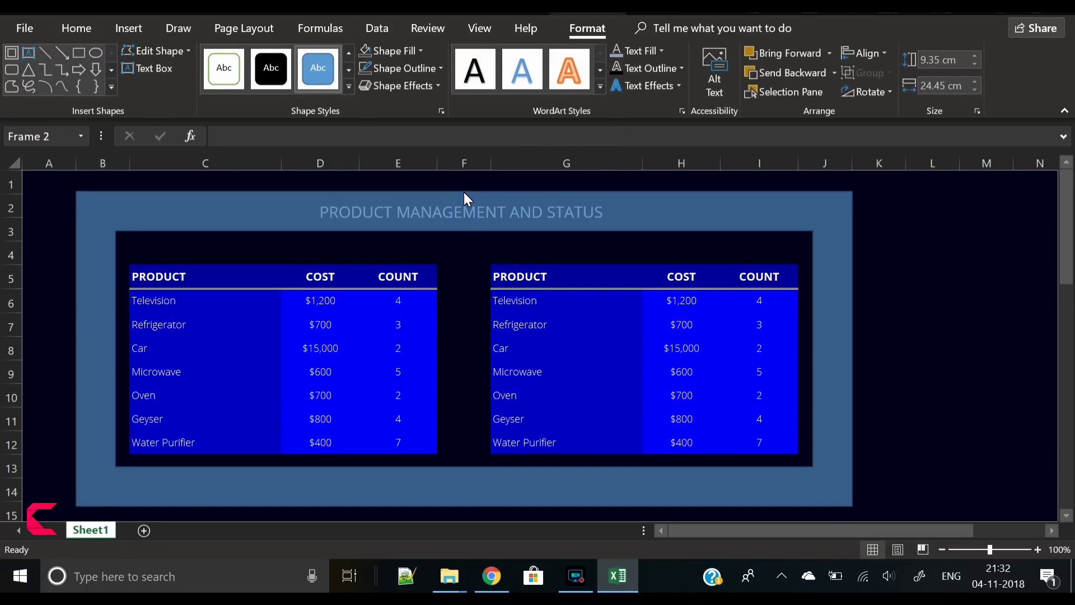
- Thin the frame border, lower its top edge below the title, and shorten it to 8.48 cm
key(ctrl+z)
drag(116, 191, 85, 192)
drag(464, 191, 465, 211)
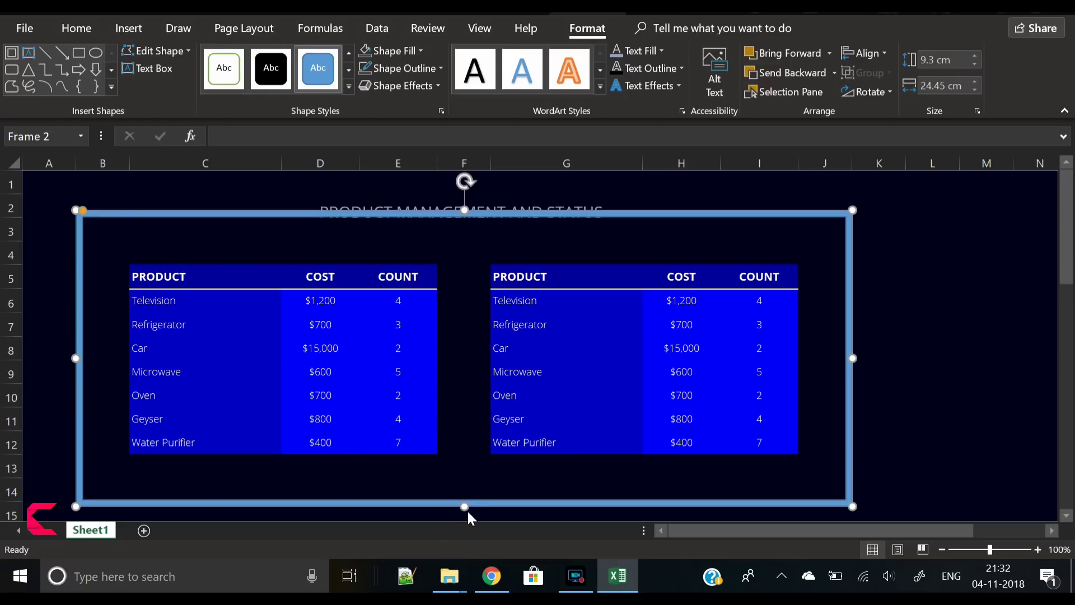
drag(465, 506, 467, 479)
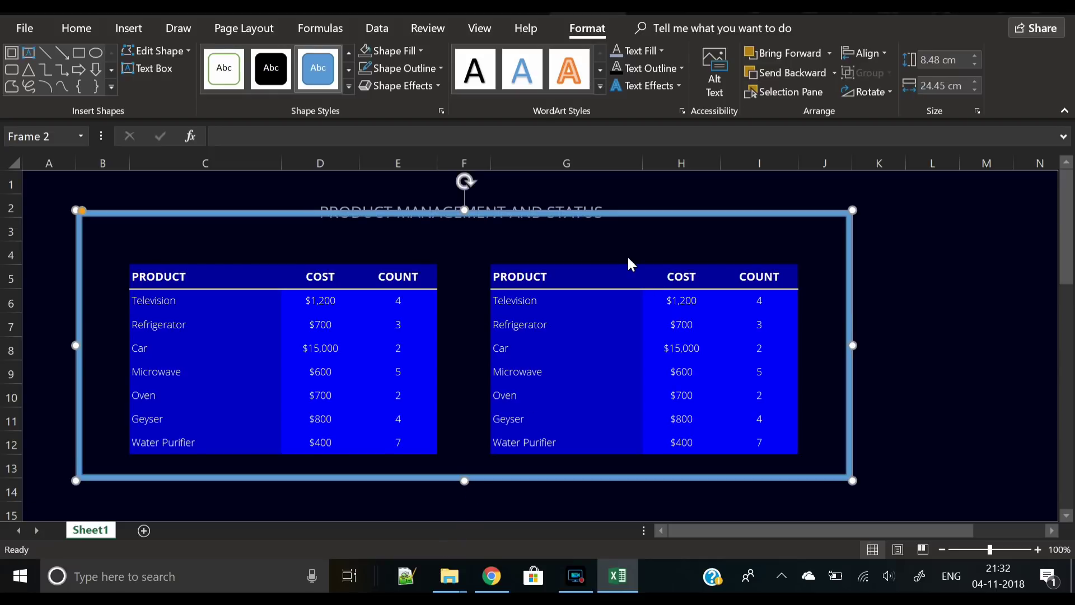
- Send the frame to the back, behind the title text
right_click(616, 210)
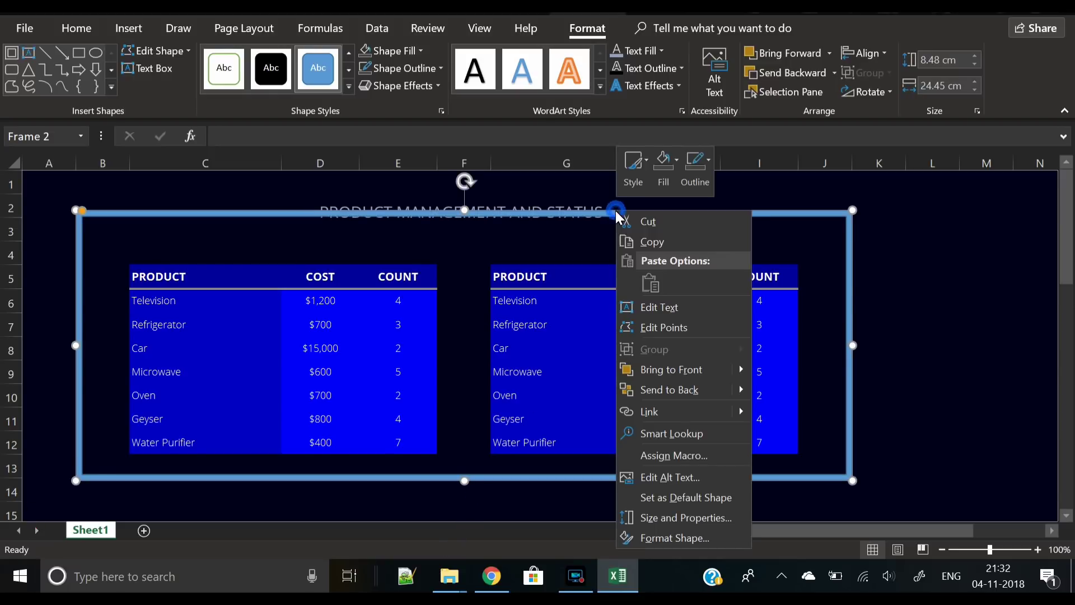
click(680, 389)
click(907, 308)
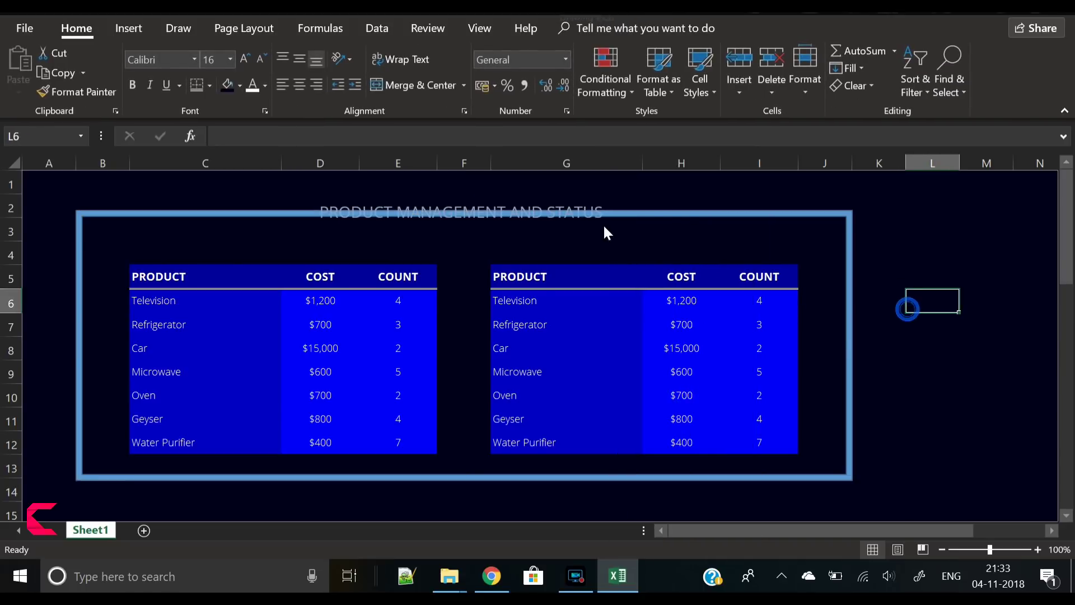
click(685, 215)
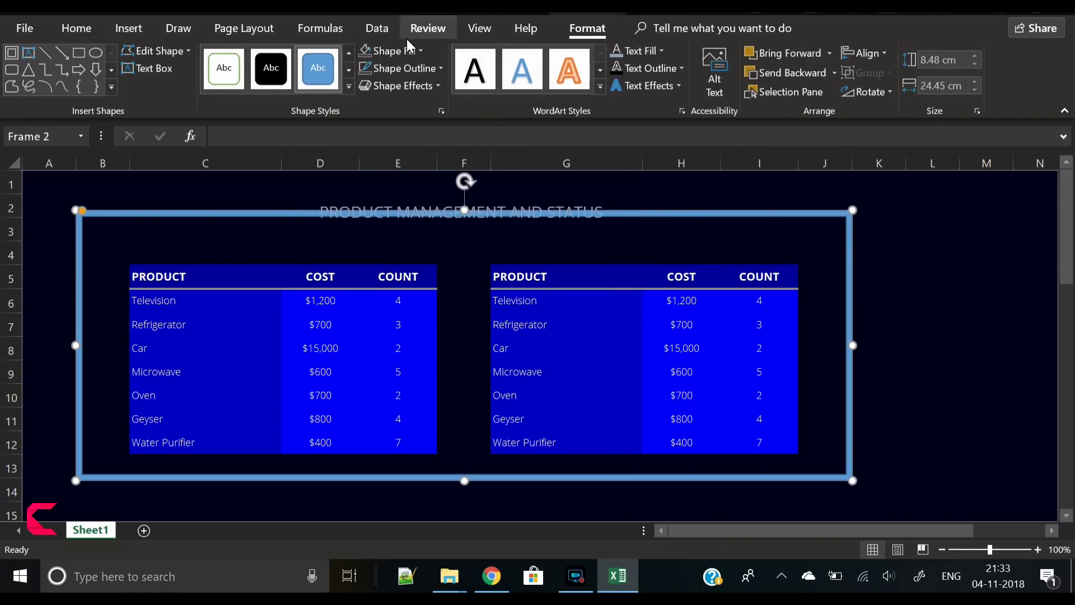
click(402, 51)
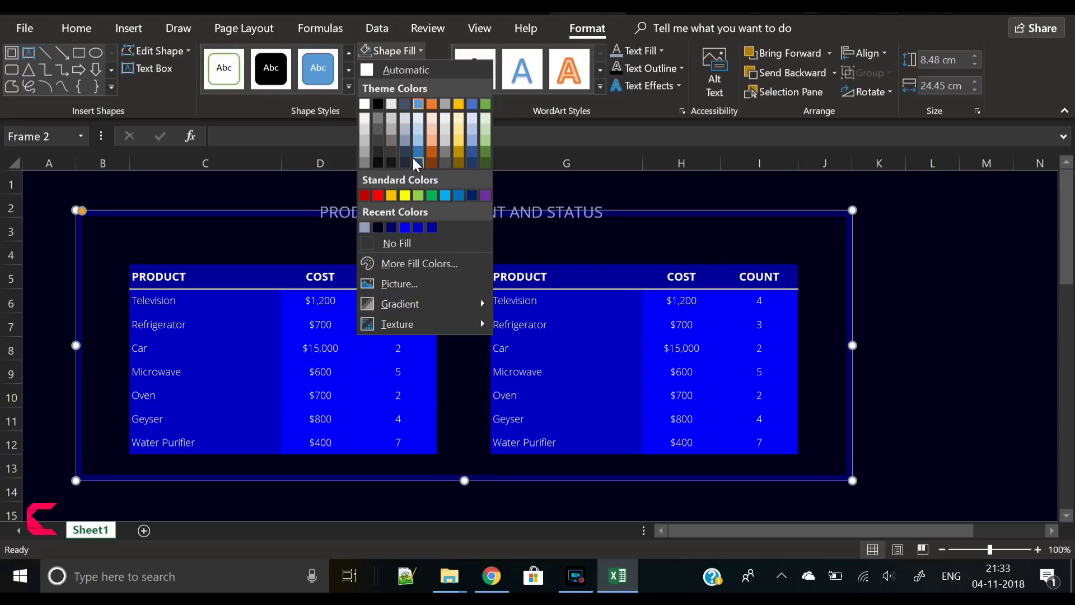
- Fill the frame white and set the fill transparency to about 89%
click(364, 103)
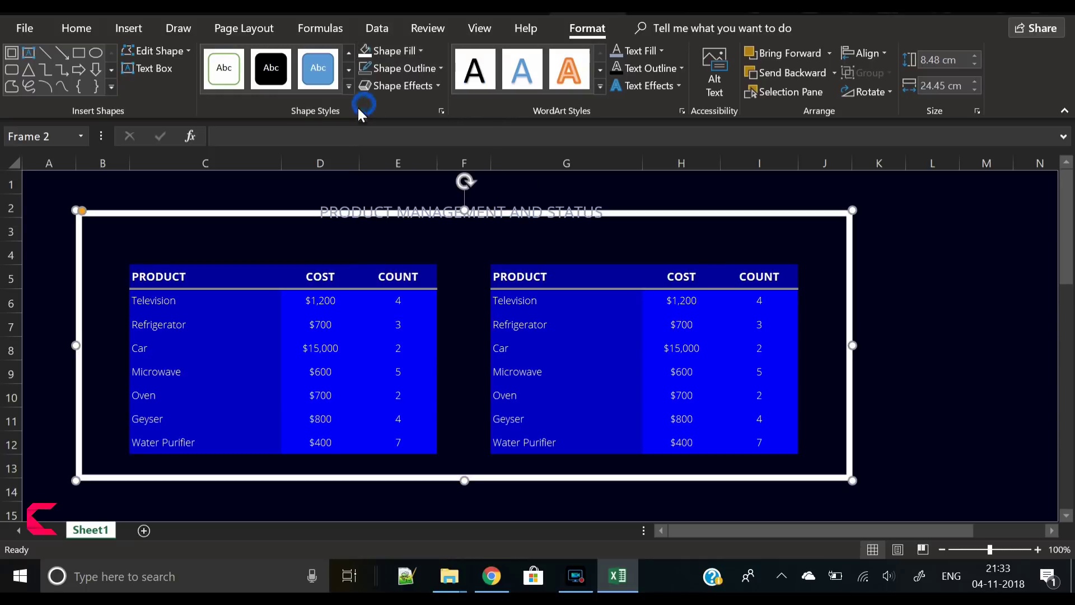
right_click(193, 211)
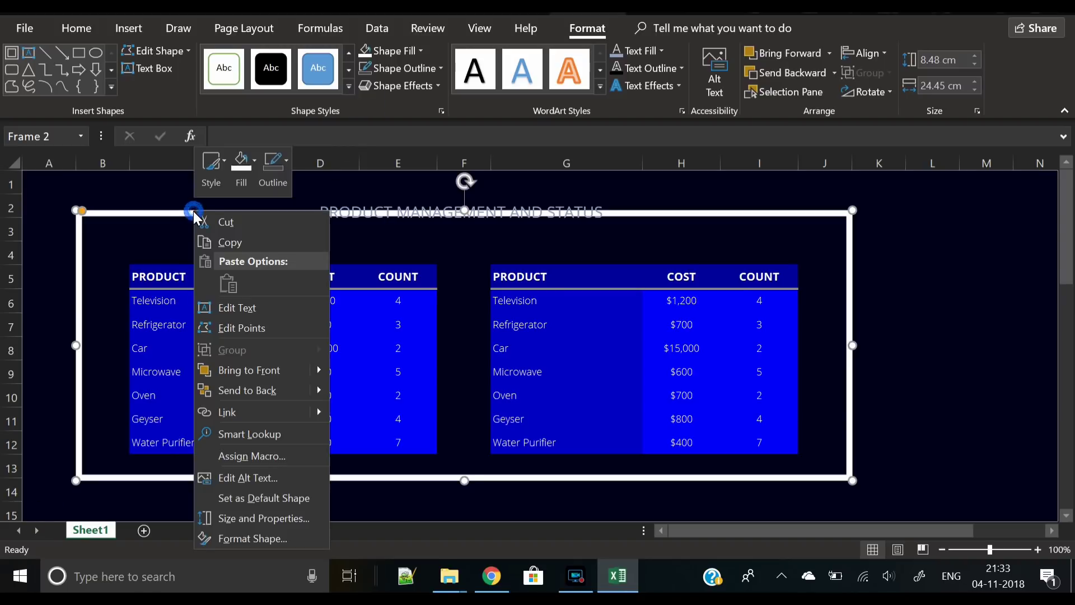
click(271, 536)
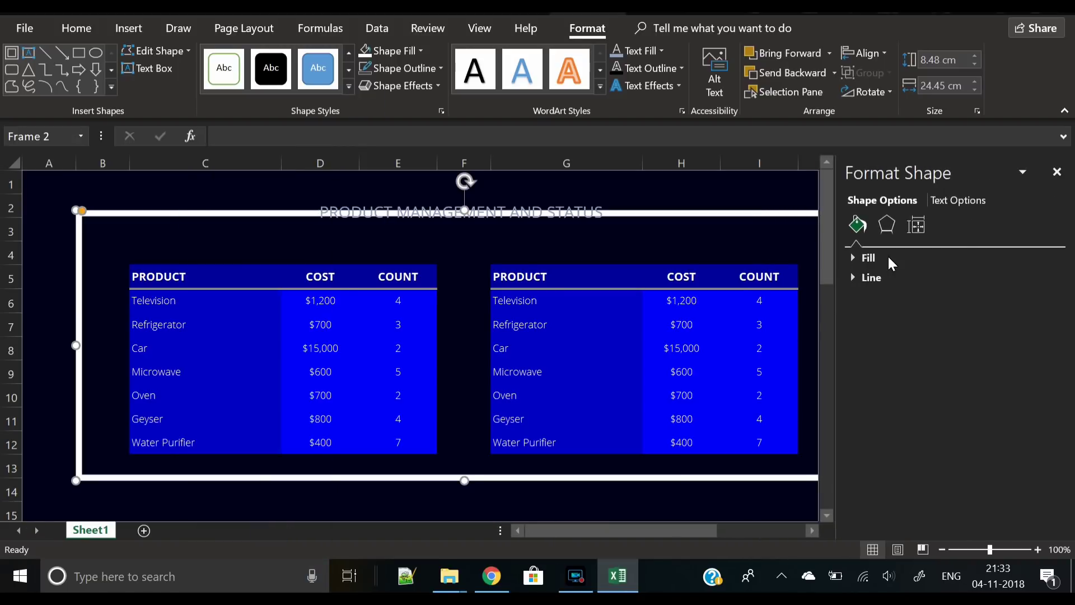
click(886, 255)
drag(932, 414, 983, 419)
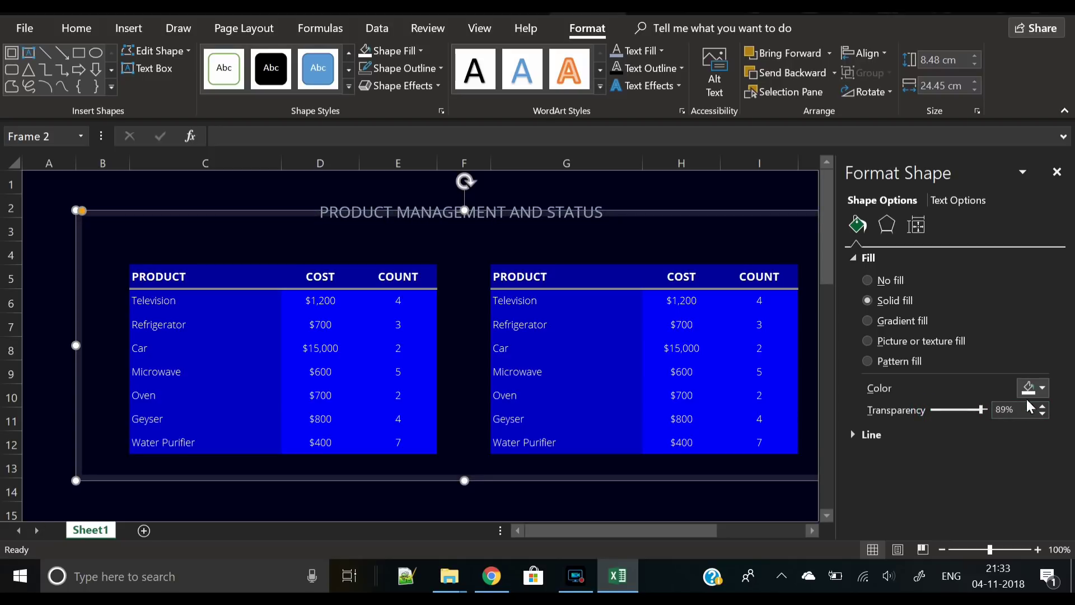
click(1056, 172)
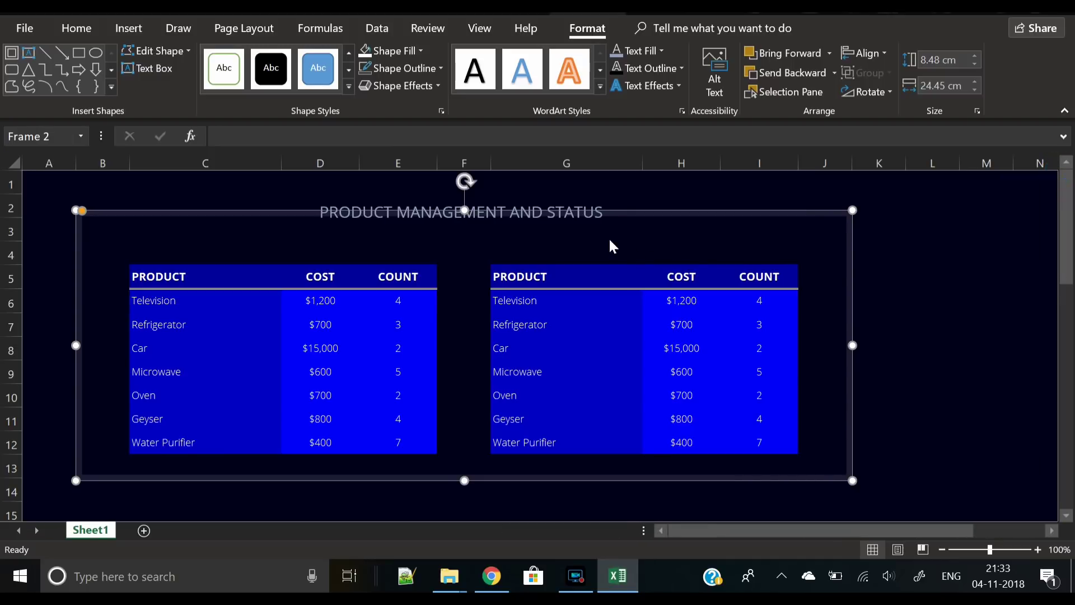
- Fill the title box with the dark background colour so it breaks the frame's top line
click(601, 218)
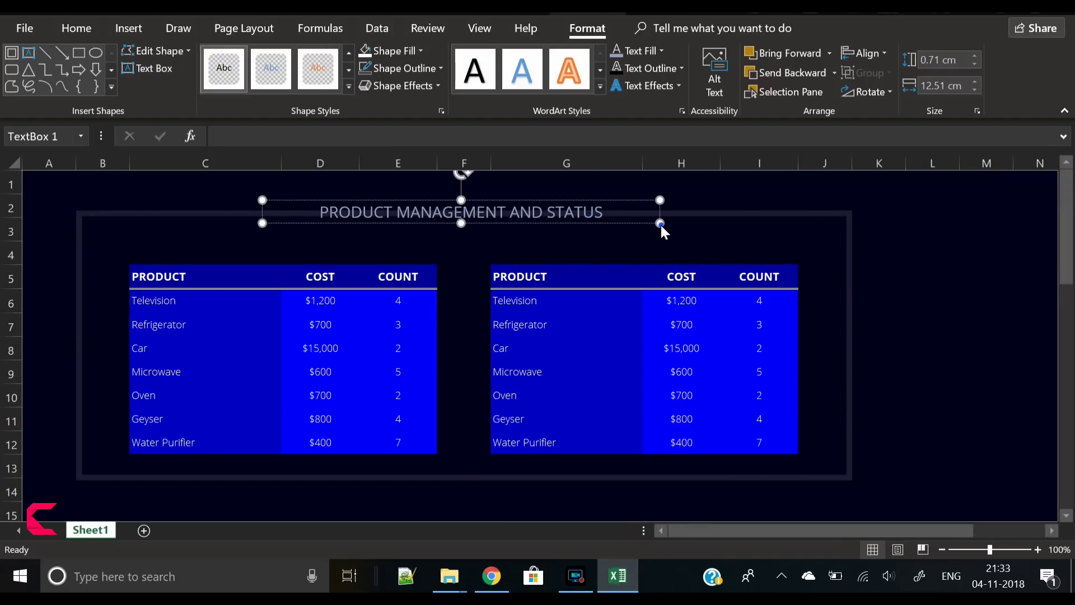
click(660, 224)
click(408, 52)
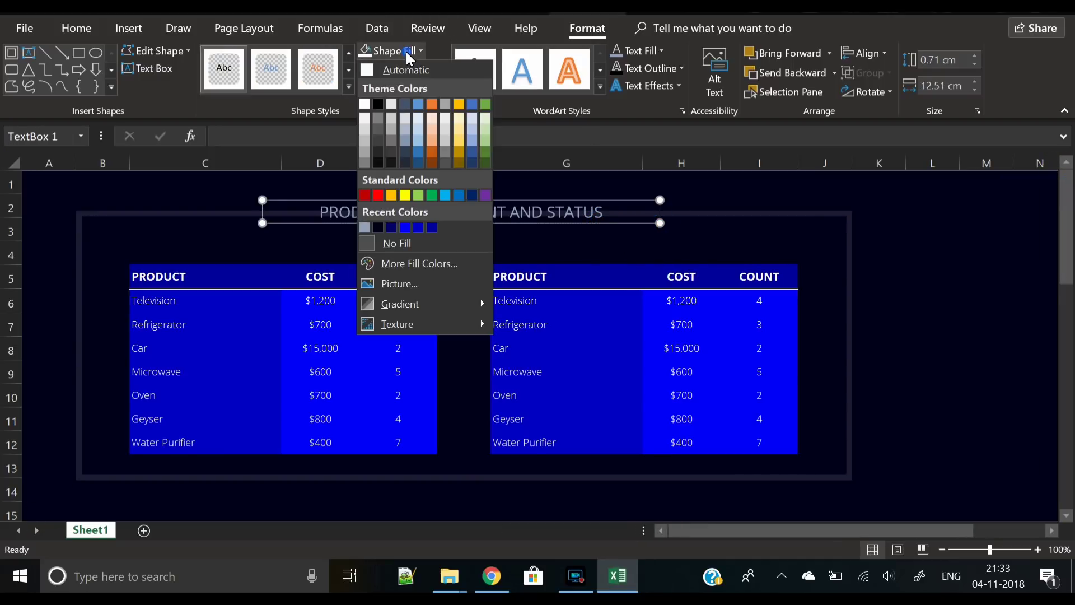
click(380, 229)
click(913, 277)
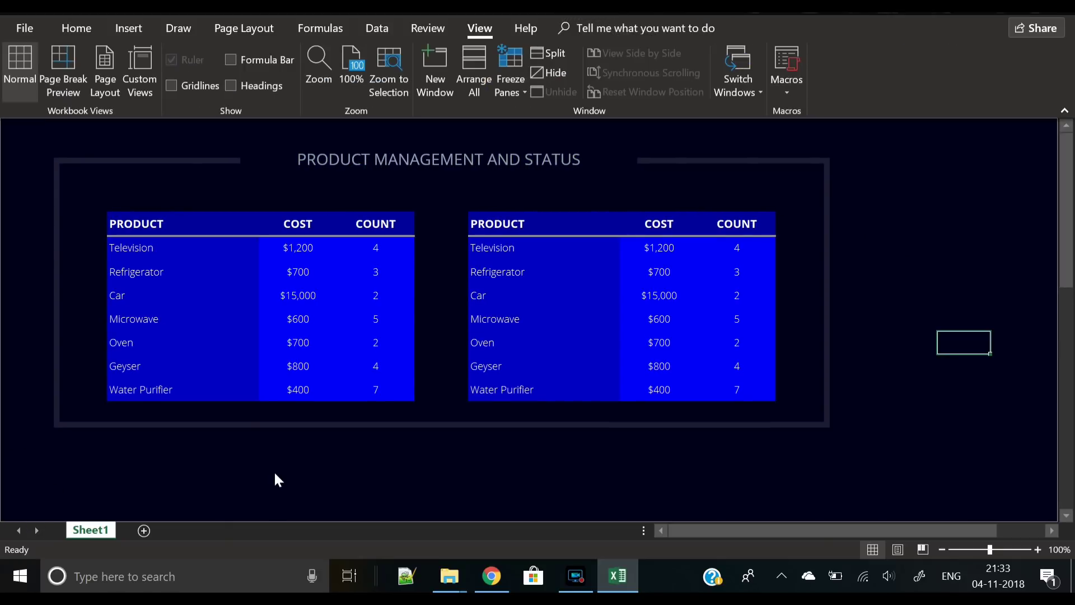
- Drag the frame's bottom edge further down below both tables
click(404, 426)
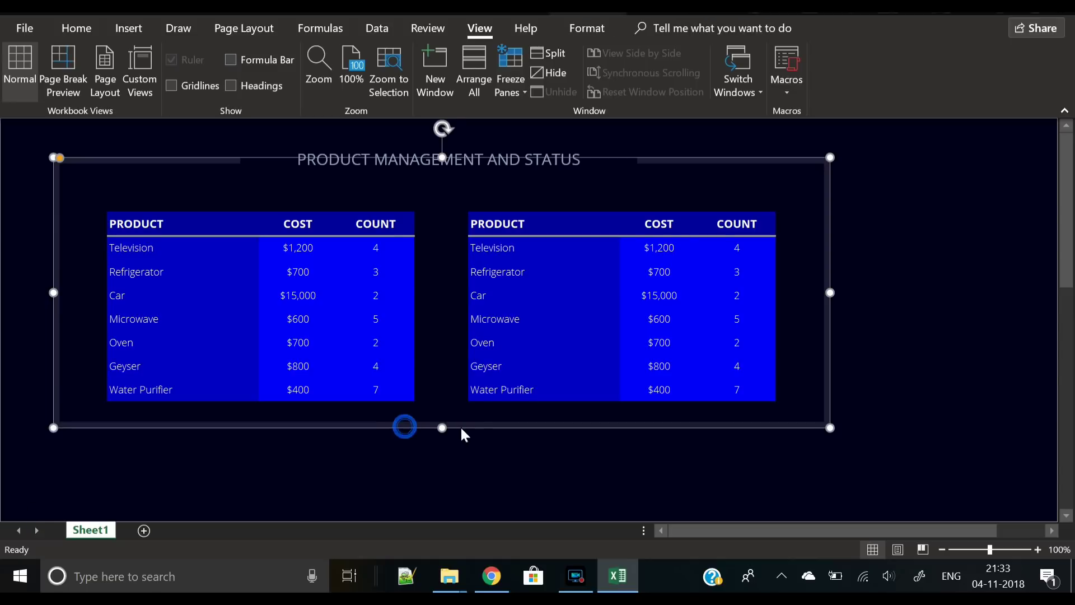
drag(444, 426, 442, 465)
click(950, 393)
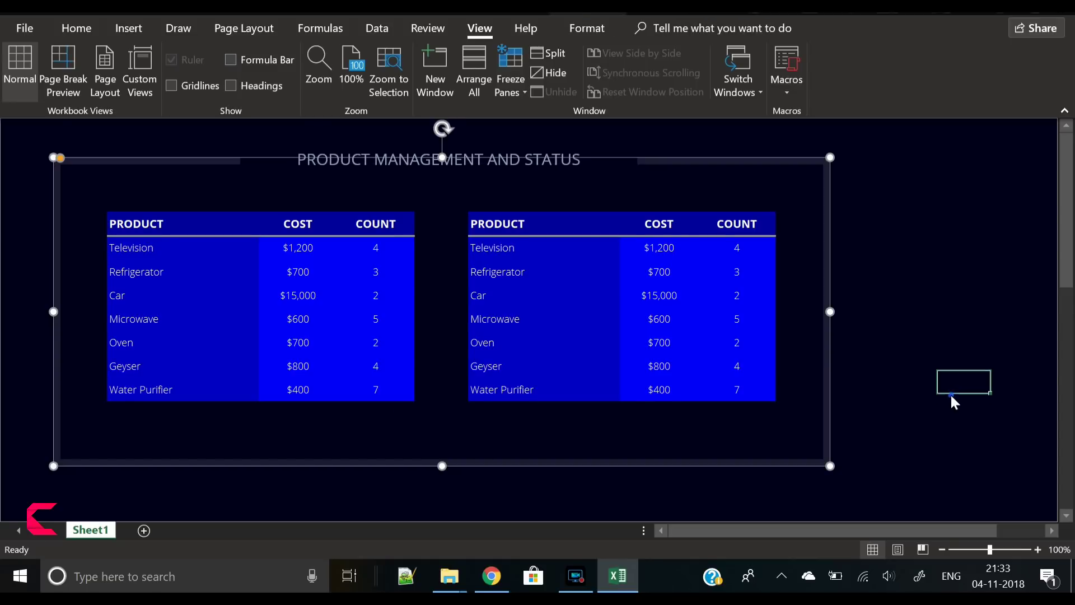
click(464, 159)
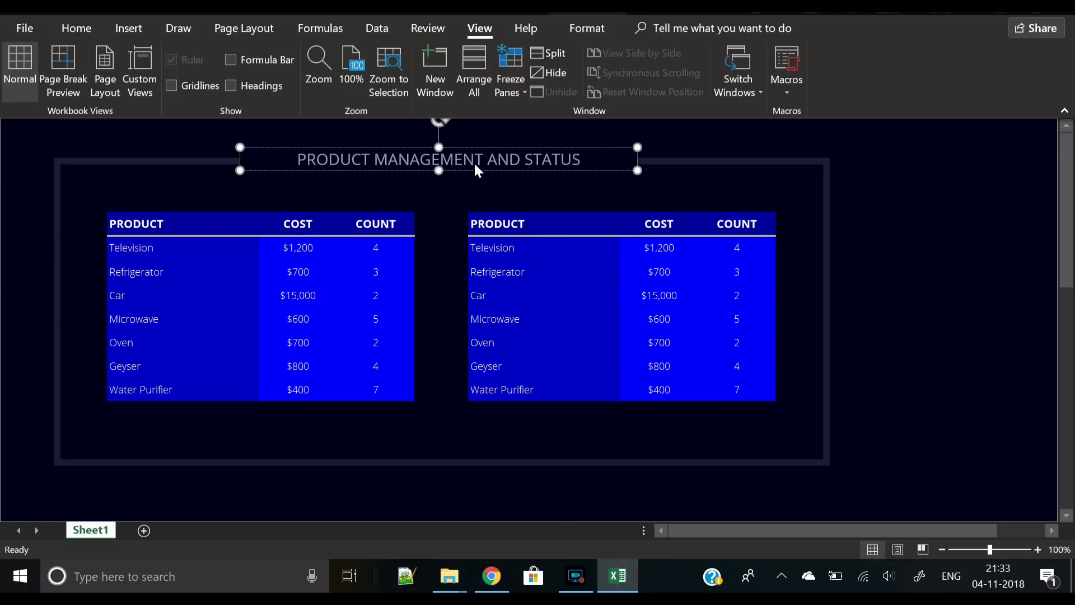
click(474, 170)
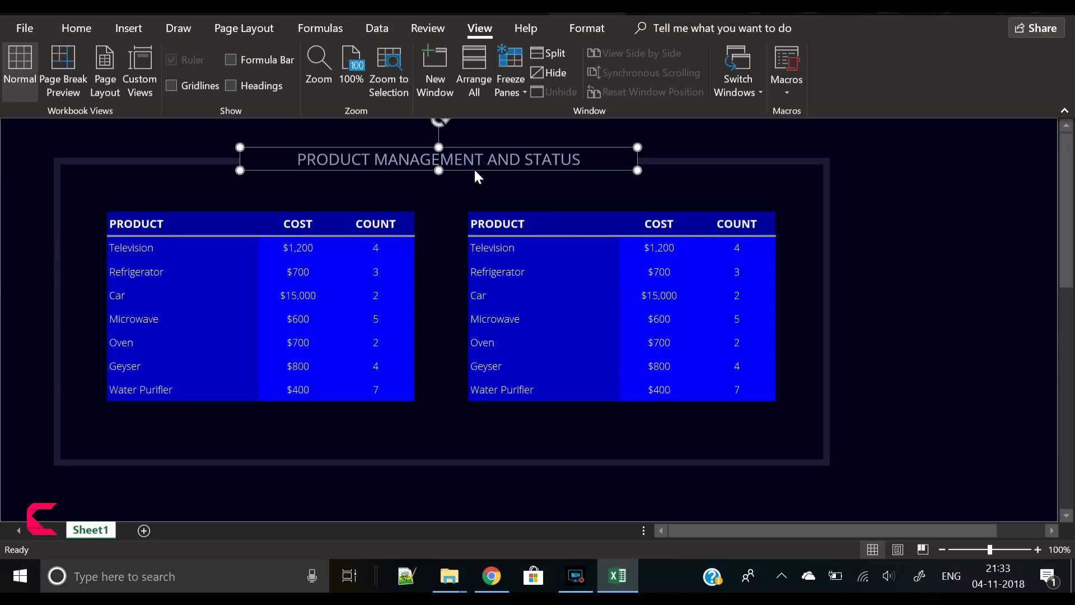
- Duplicate the title box below the tables and change its text to 'CREATIVE VENUS BUSINESS TEMPLATE'
key(ctrl+d)
drag(469, 182, 456, 451)
click(452, 447)
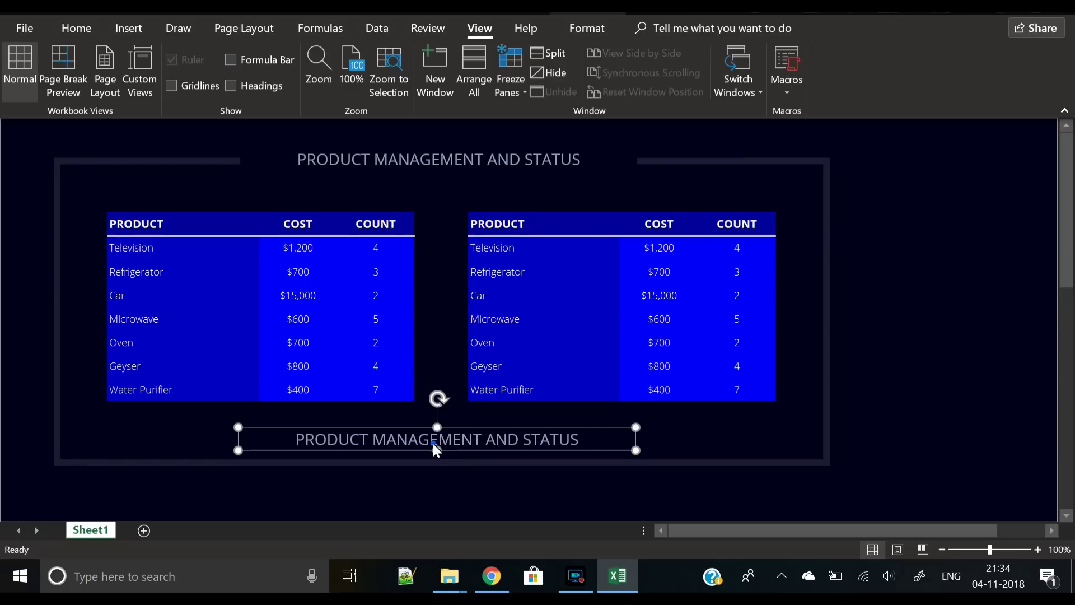
triple_click(434, 443)
key(BackSpace)
text(CREATIVE VENUS)
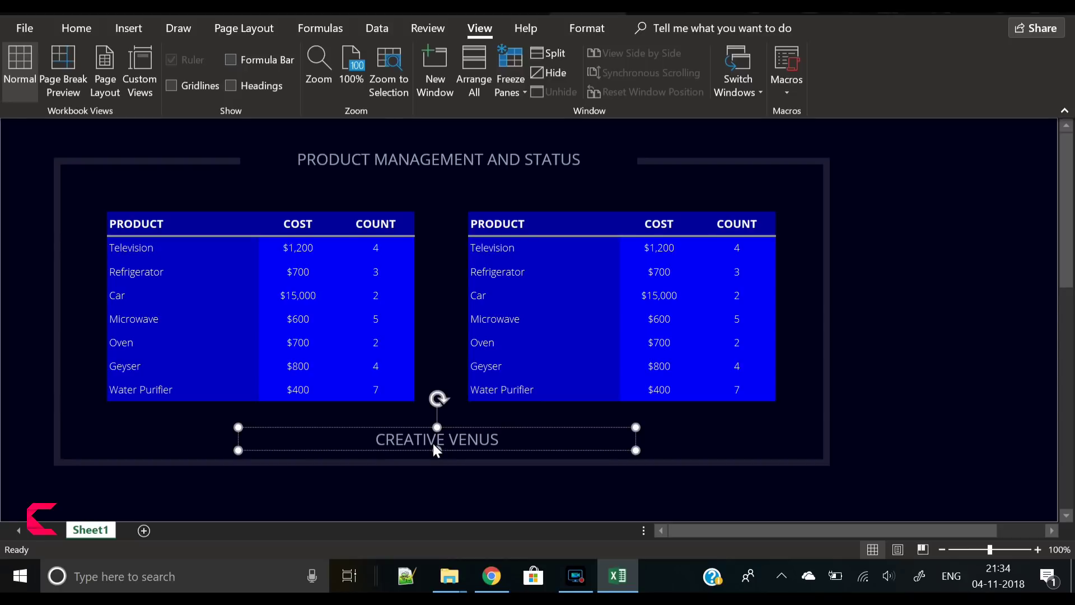
text( BUSINESS)
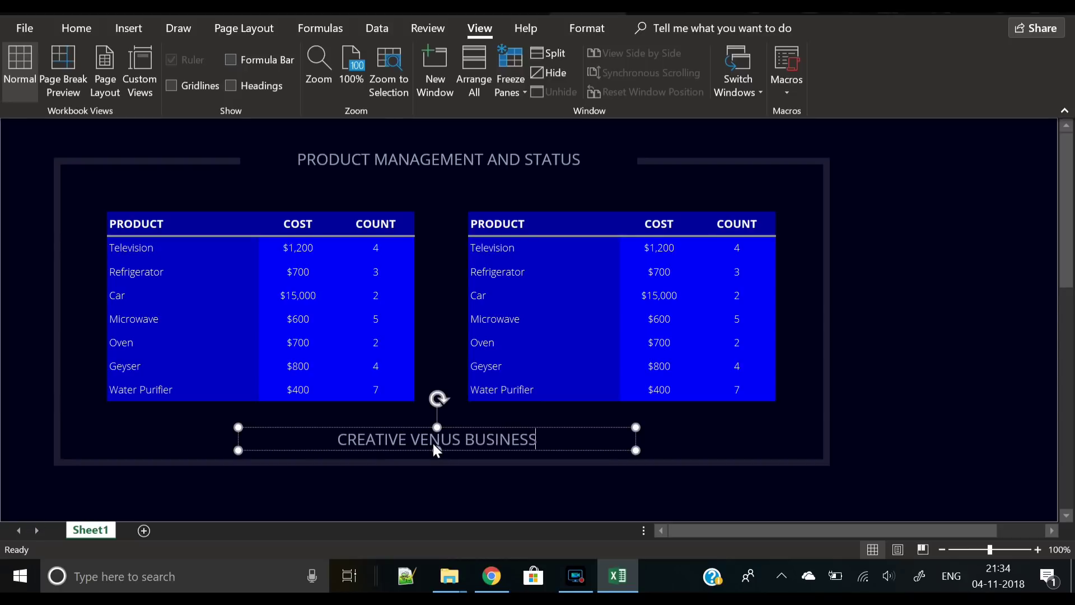
text( TEMPLATE)
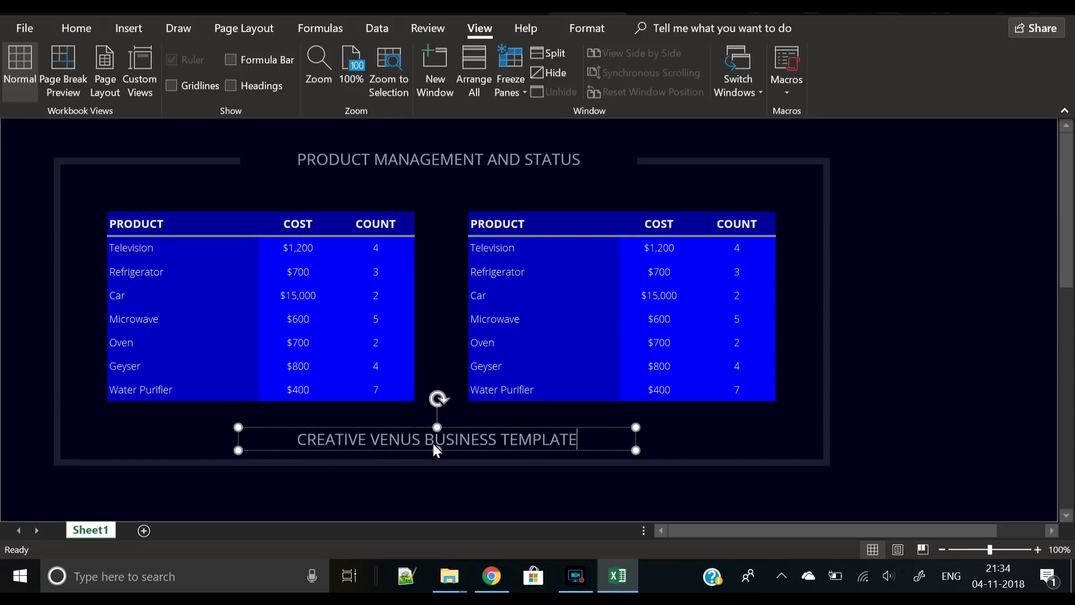
key(ctrl+a)
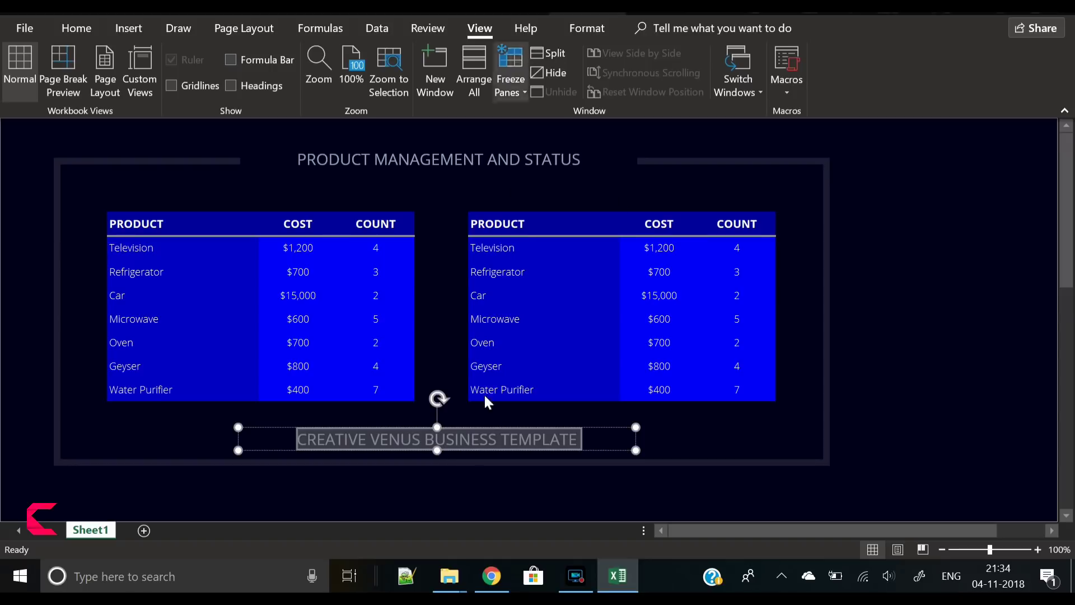
- Shrink the footer text to size 7
click(338, 426)
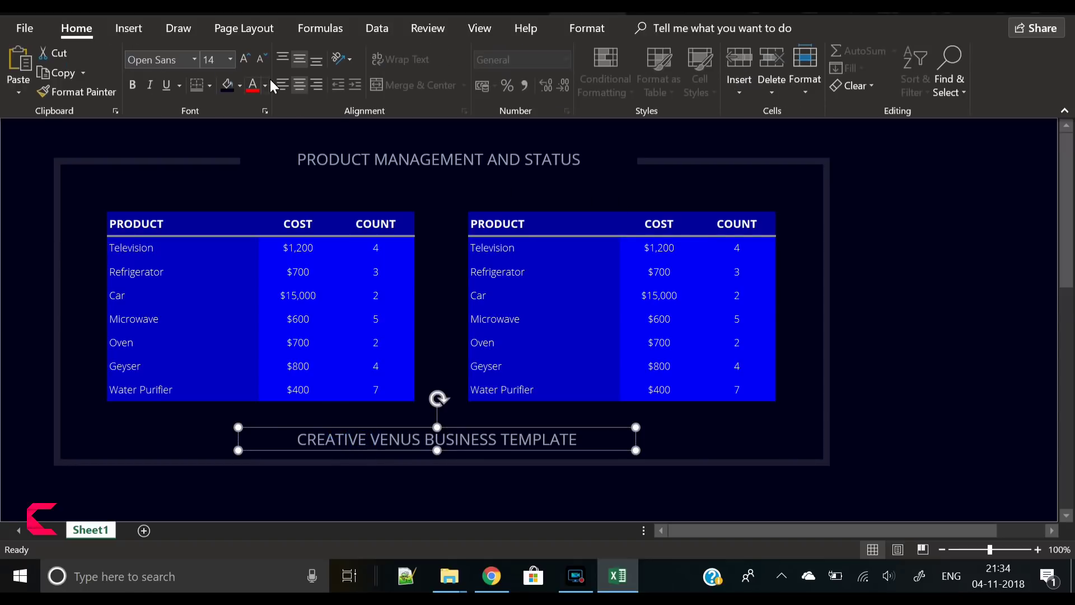
click(260, 57)
click(260, 57)
click(260, 57)
click(260, 57)
click(260, 57)
click(260, 58)
- Insert spaces between the letters of CREATIVE VENUS BUSINESS TEMPLATE
click(372, 438)
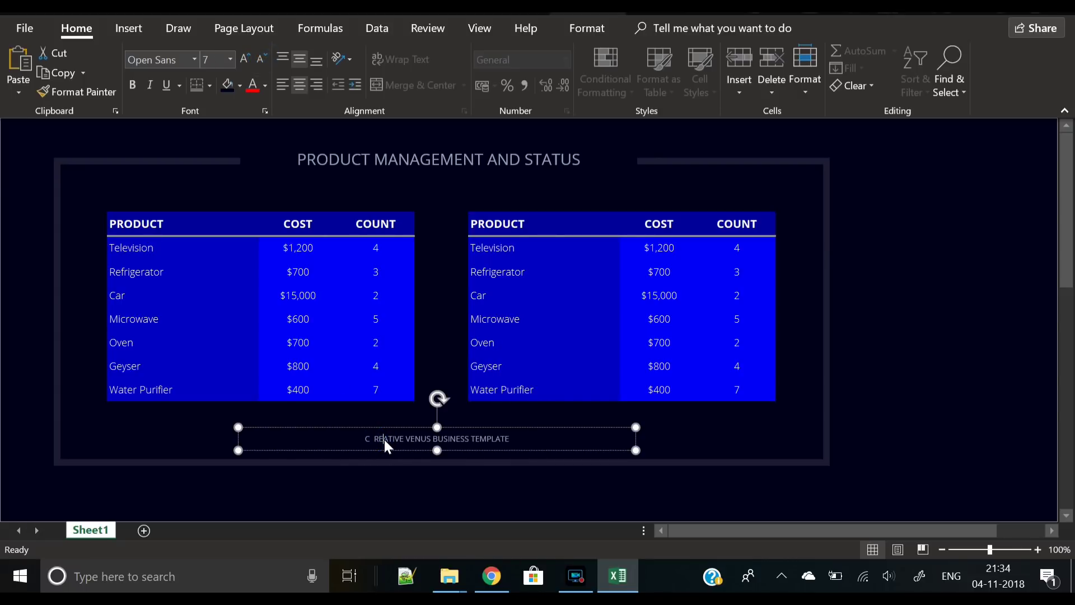
key(Right)
key(Right)
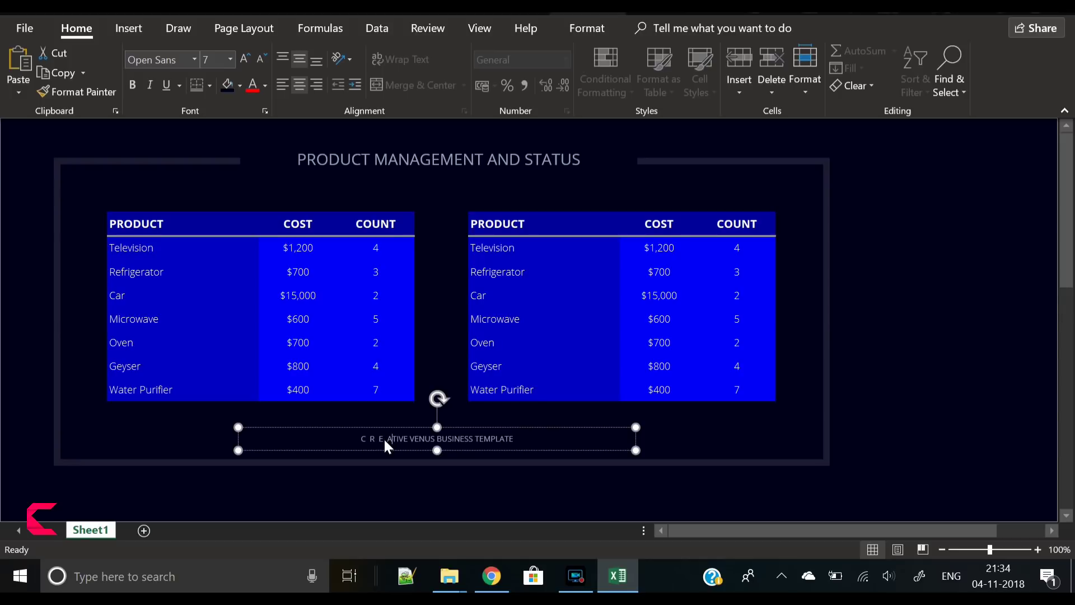
key(Right)
key(Right)
key(Right)
key(Right)
key(Right)
key(Right)
key(Right)
key(Right)
key(Right)
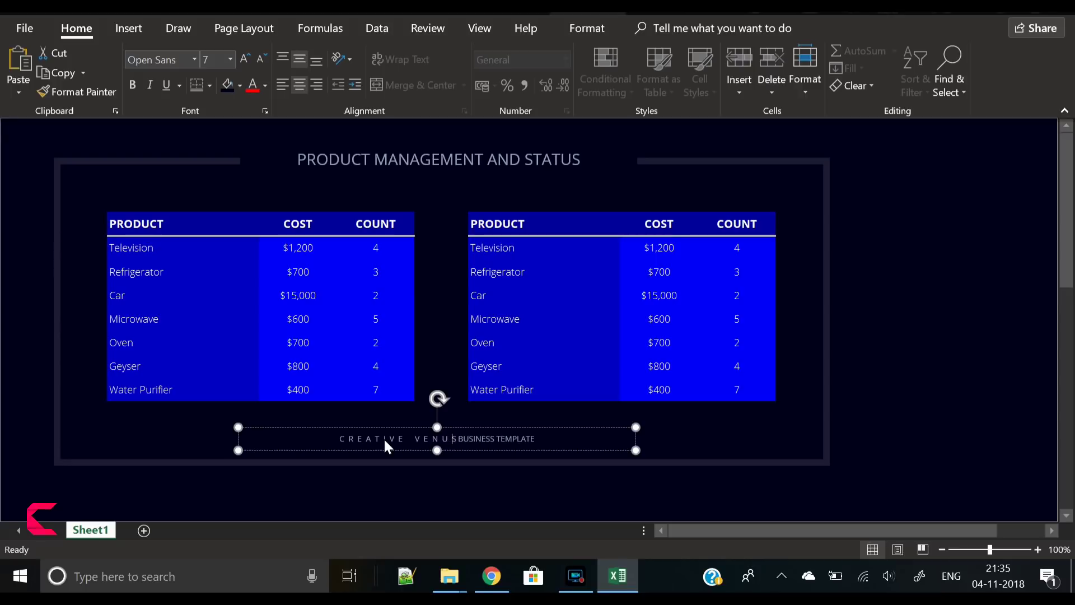
key(Right)
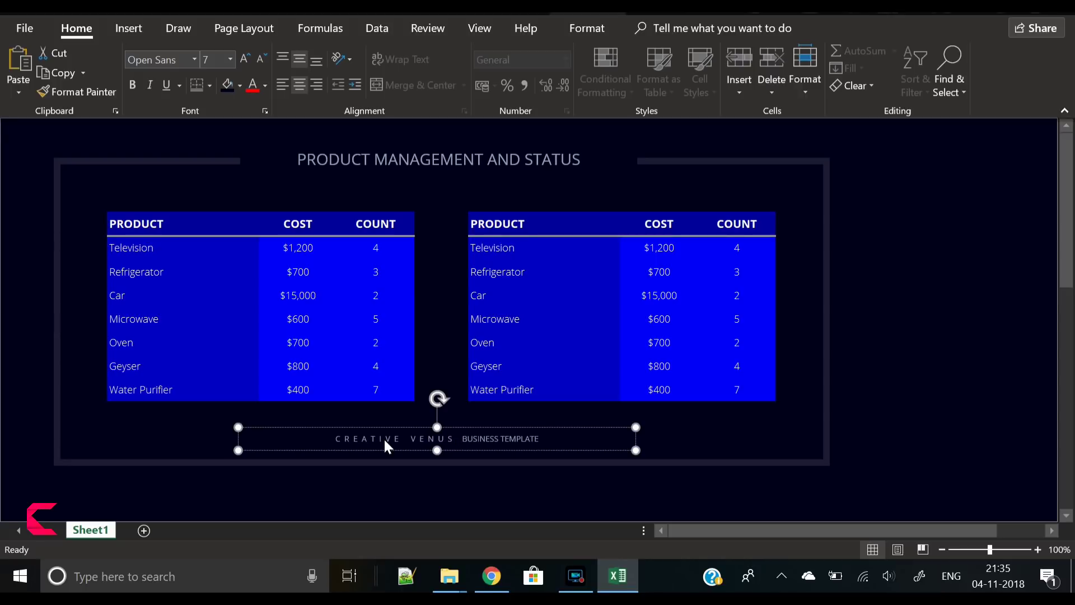
key(Right)
key(Right)
key(Right)
key(Right)
key(Right)
key(Right)
key(Right)
key(Right)
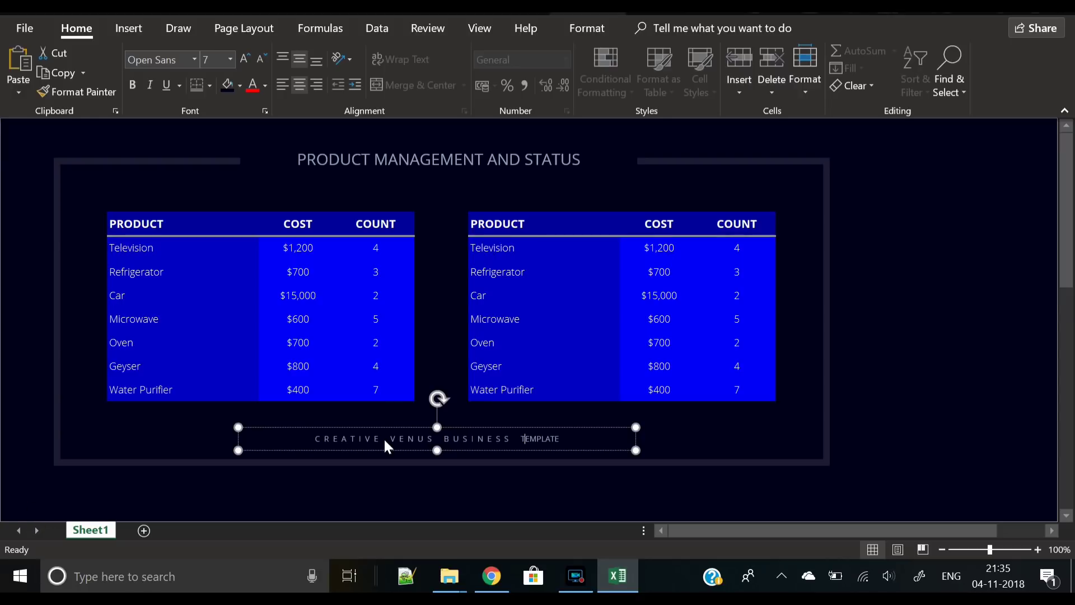
key(Right)
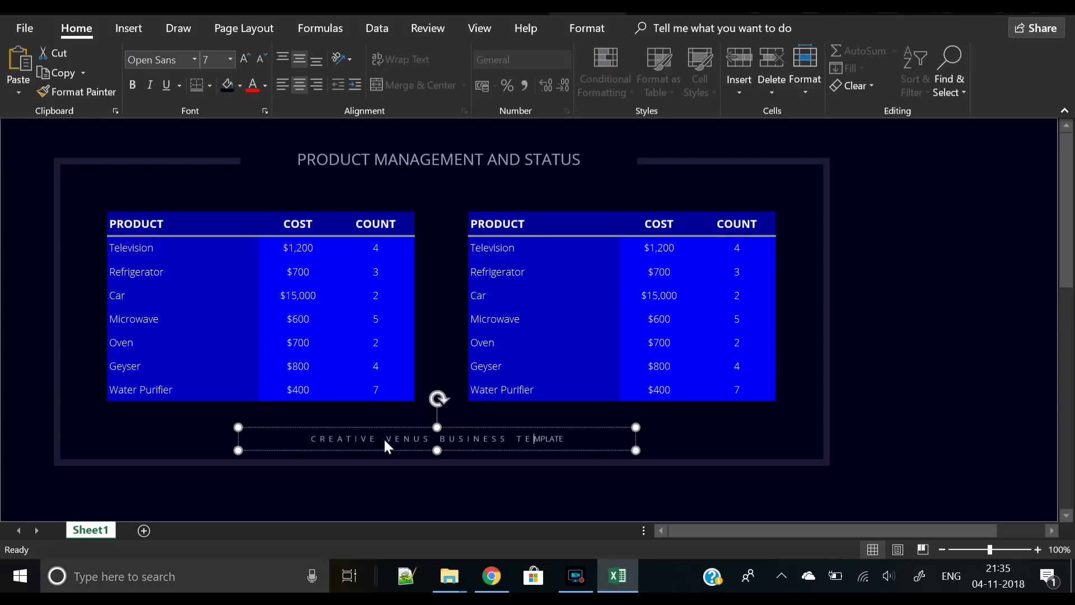
key(Right)
key(Right)
key(Right)
key(Right)
key(Right)
key(Right)
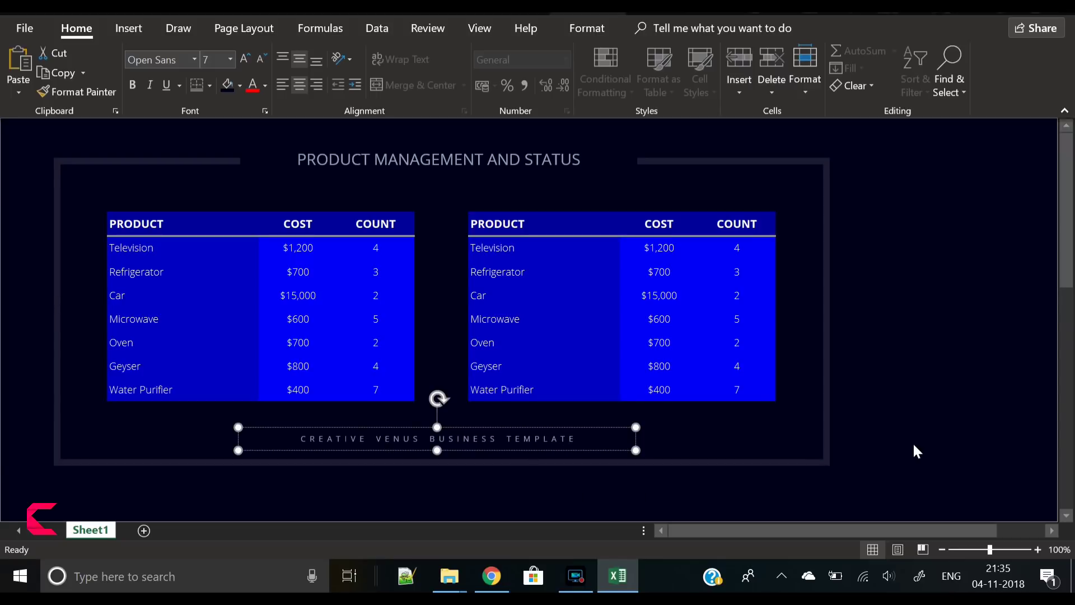
- Recolour the spaced CREATIVE VENUS BUSINESS TEMPLATE footer with a light grey font colour
click(522, 426)
click(264, 86)
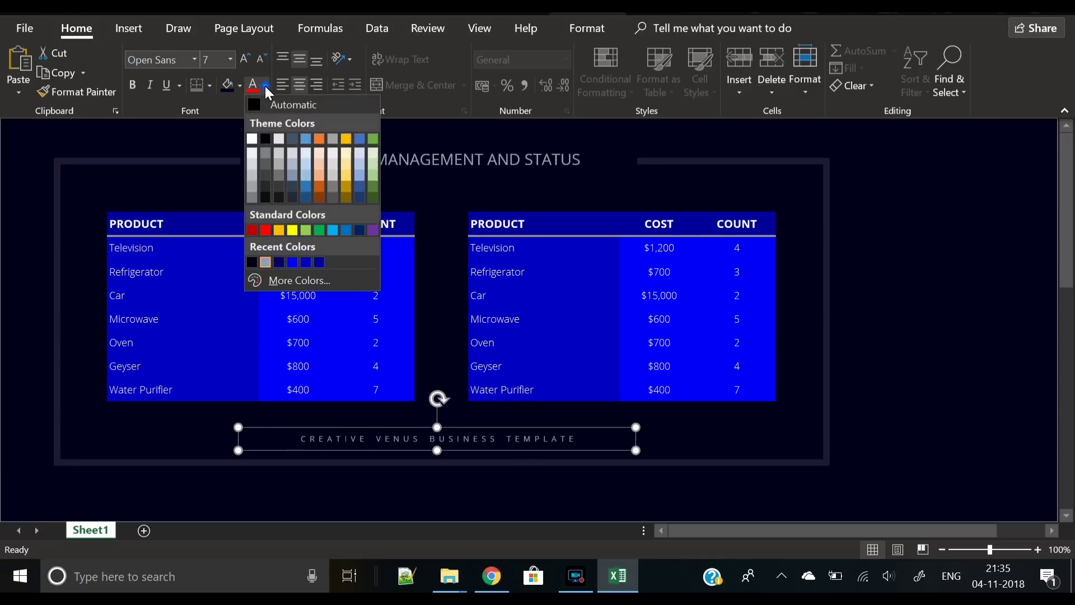
click(293, 157)
click(985, 382)
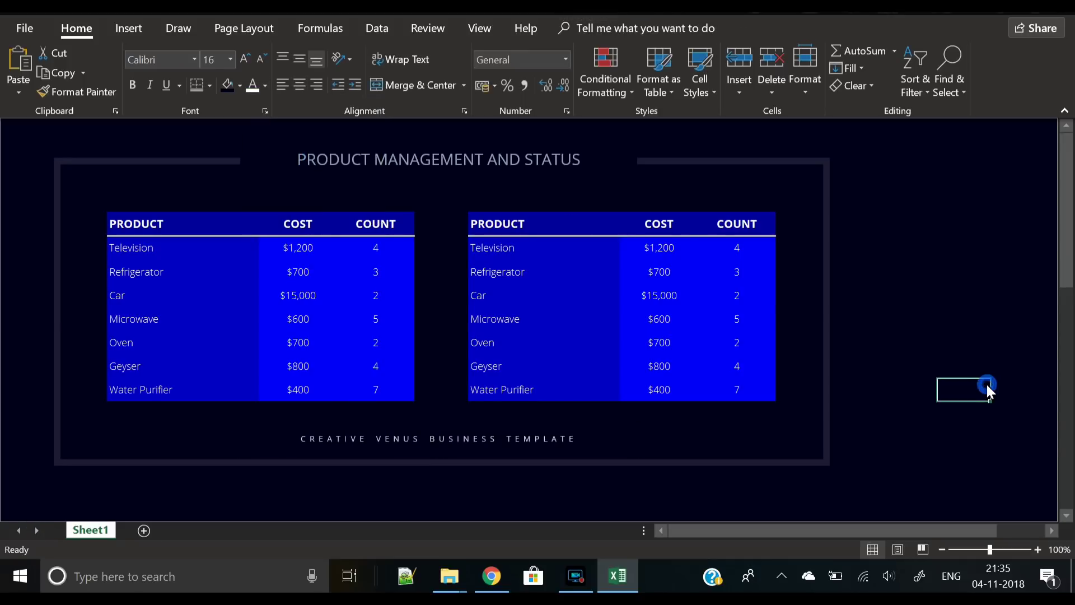